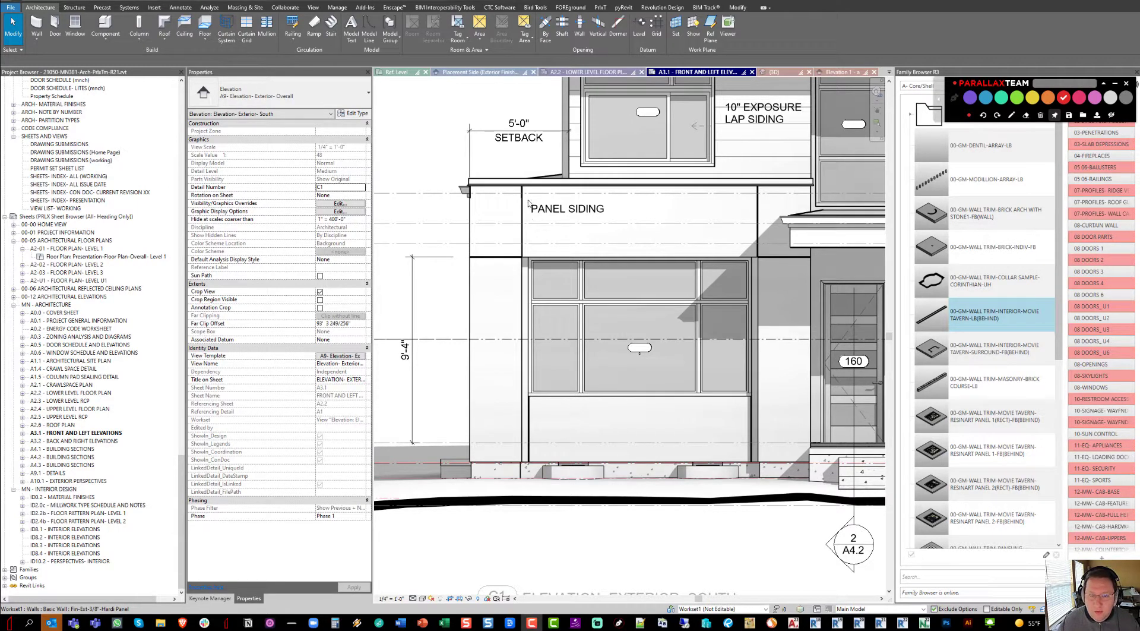
Switch from the front and left elevations sheet to the Elevation 1 - a view
{"action": "left_click", "coordinate": [470, 234]}
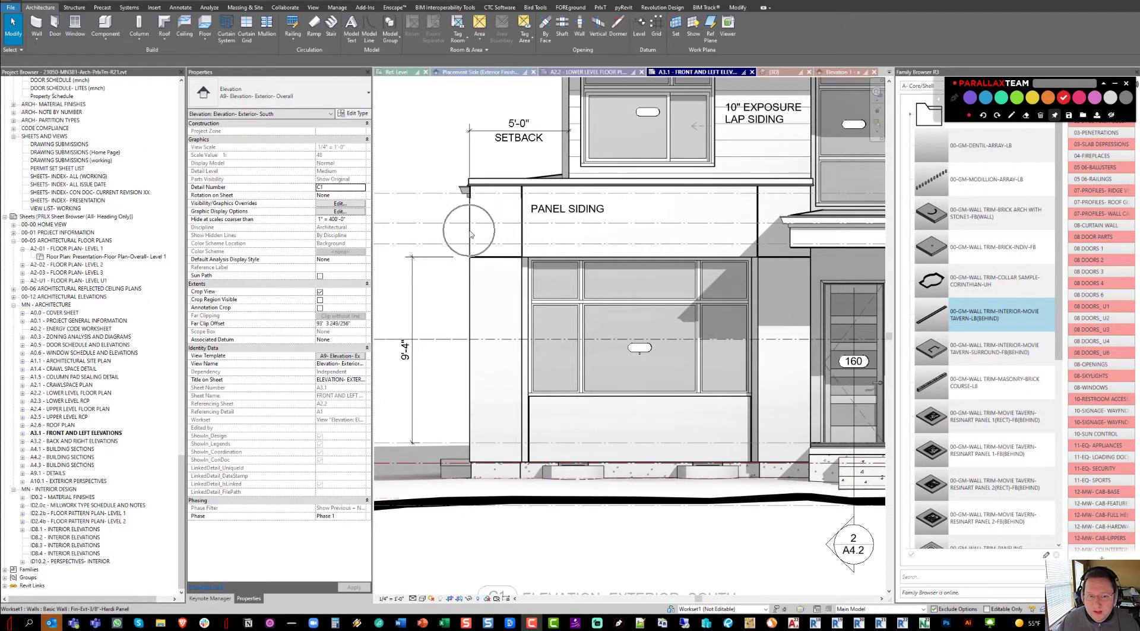
{"action": "left_click", "coordinate": [519, 230]}
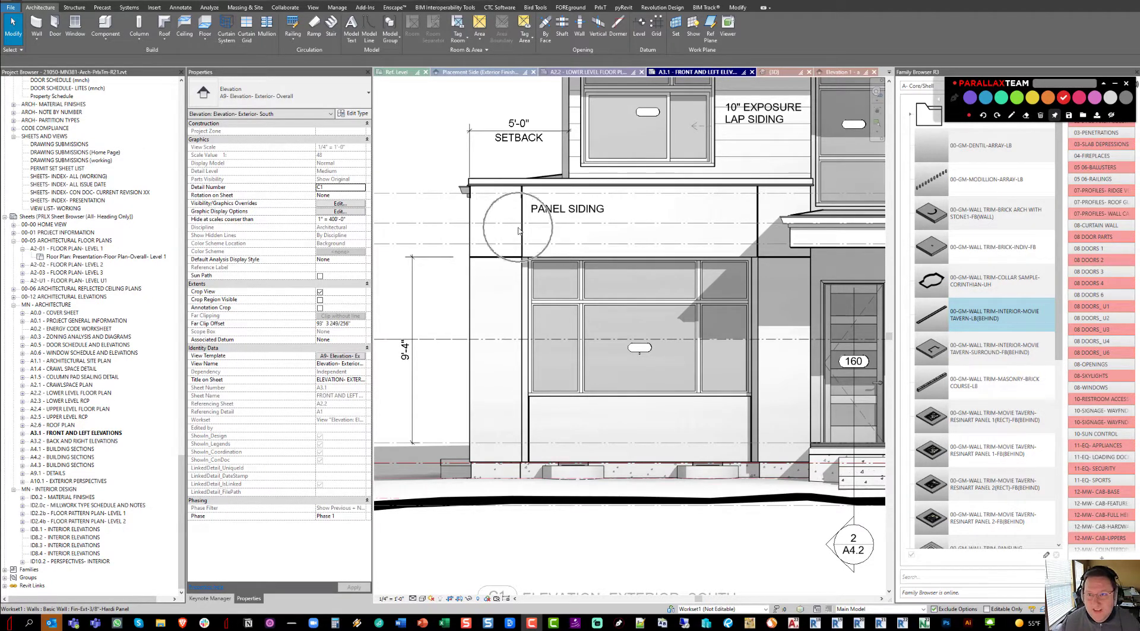
{"action": "left_click", "coordinate": [834, 73]}
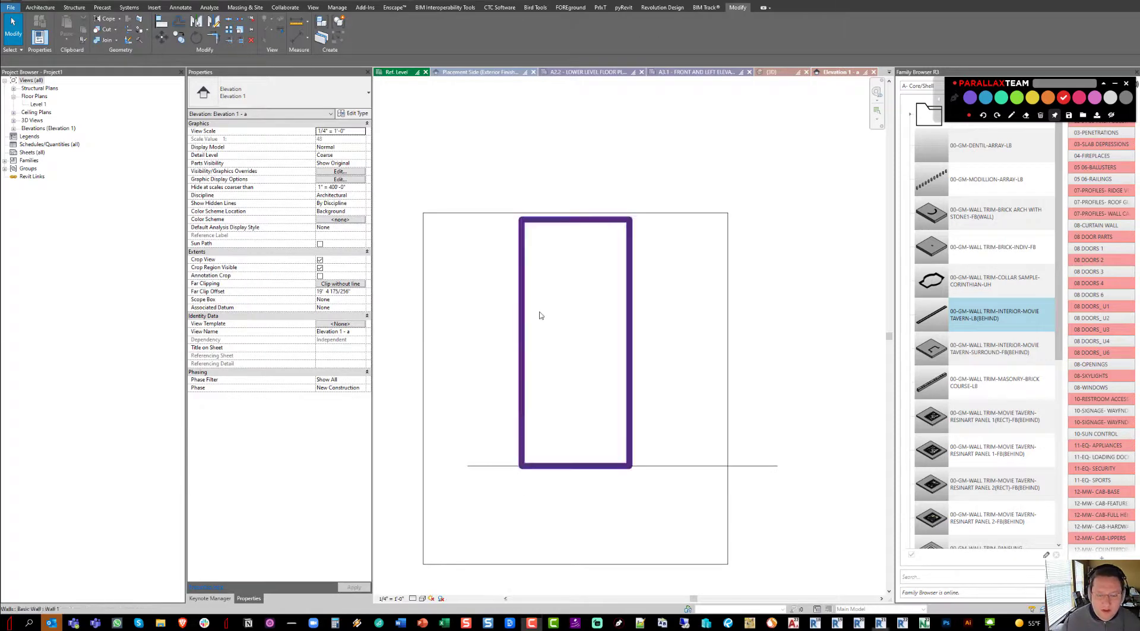
Check the Walls projection line override in the elevation's visibility and graphics settings
{"action": "key", "text": "v"}
{"action": "key", "text": "g"}
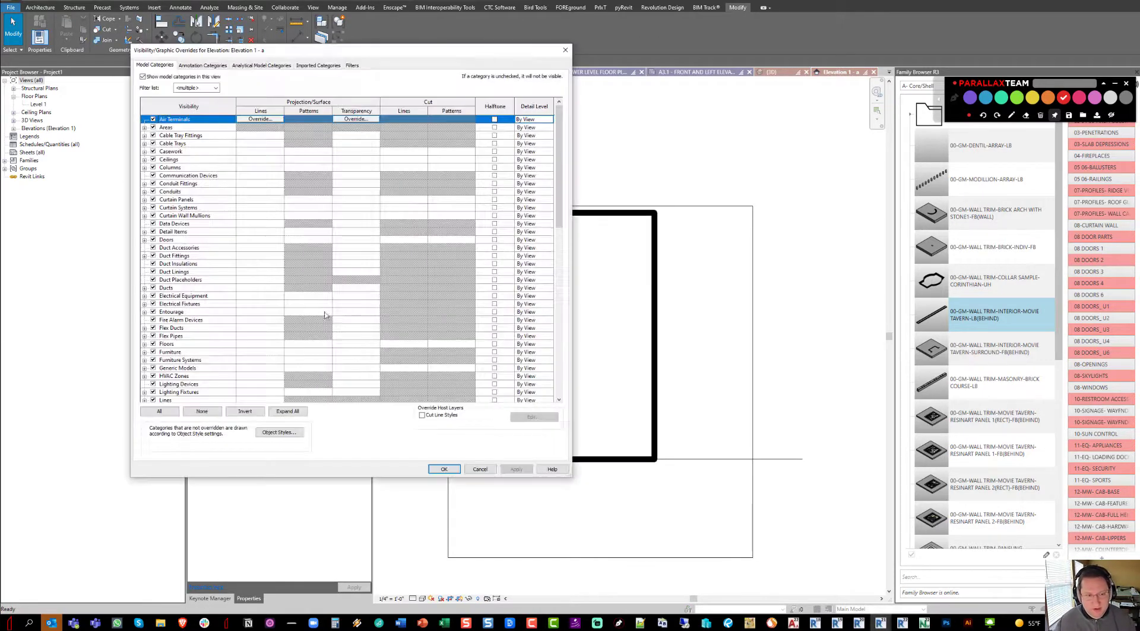
{"action": "scroll", "coordinate": [326, 315], "scroll_direction": "down", "scroll_amount": 15}
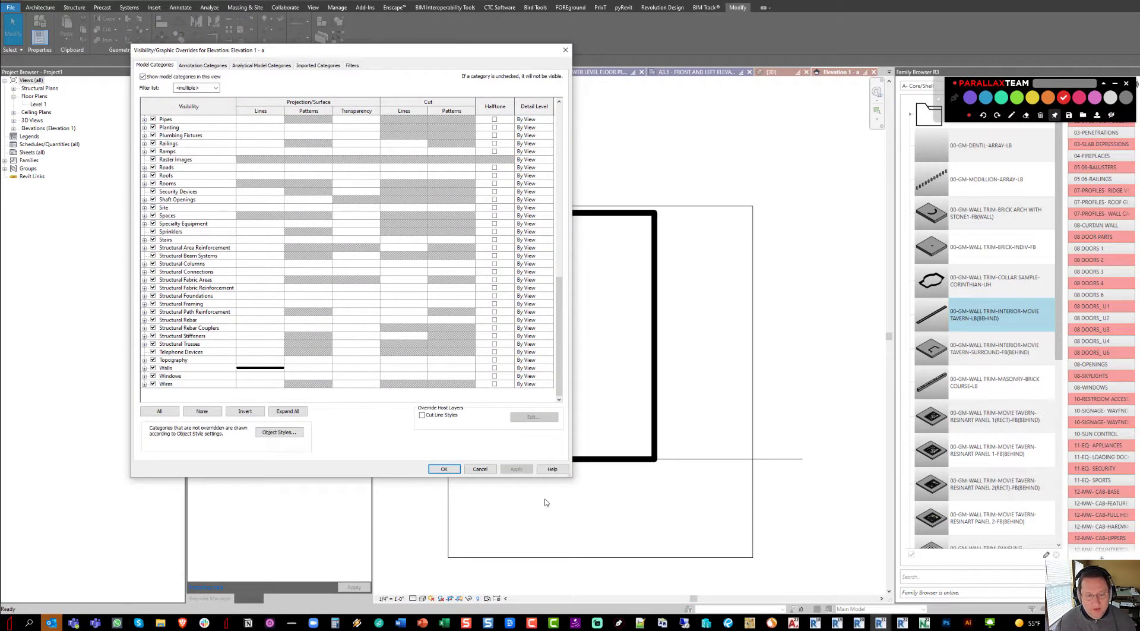
{"action": "left_click", "coordinate": [482, 470]}
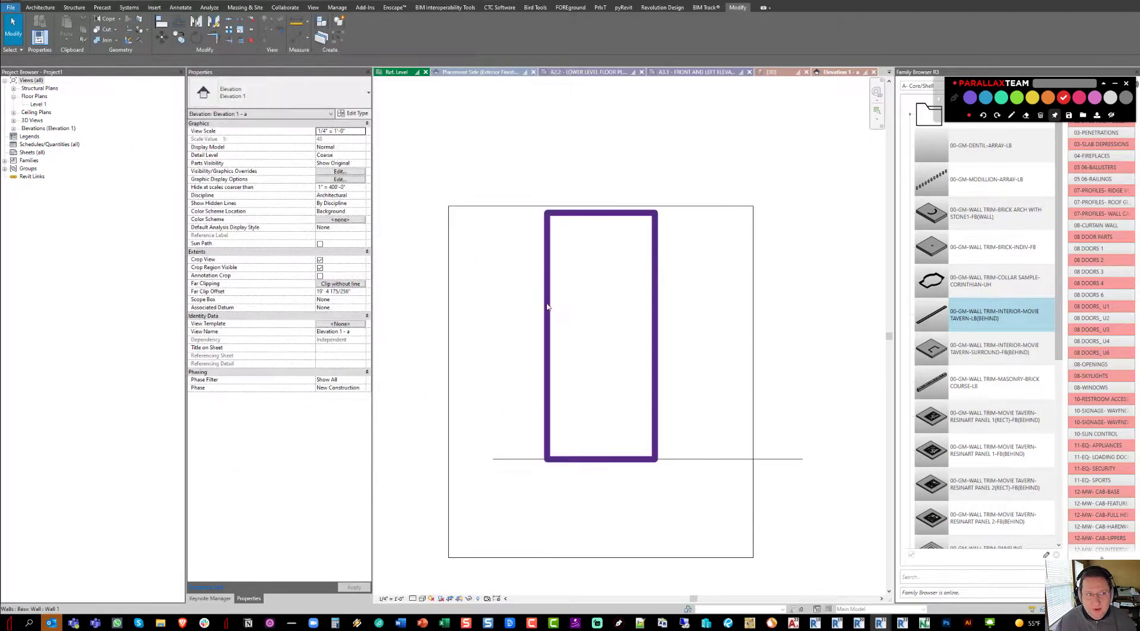
Place a horizontal wall reveal across the upper part of the wall and mark its edges with purple annotation lines
{"action": "left_click", "coordinate": [42, 8]}
{"action": "left_click", "coordinate": [38, 41]}
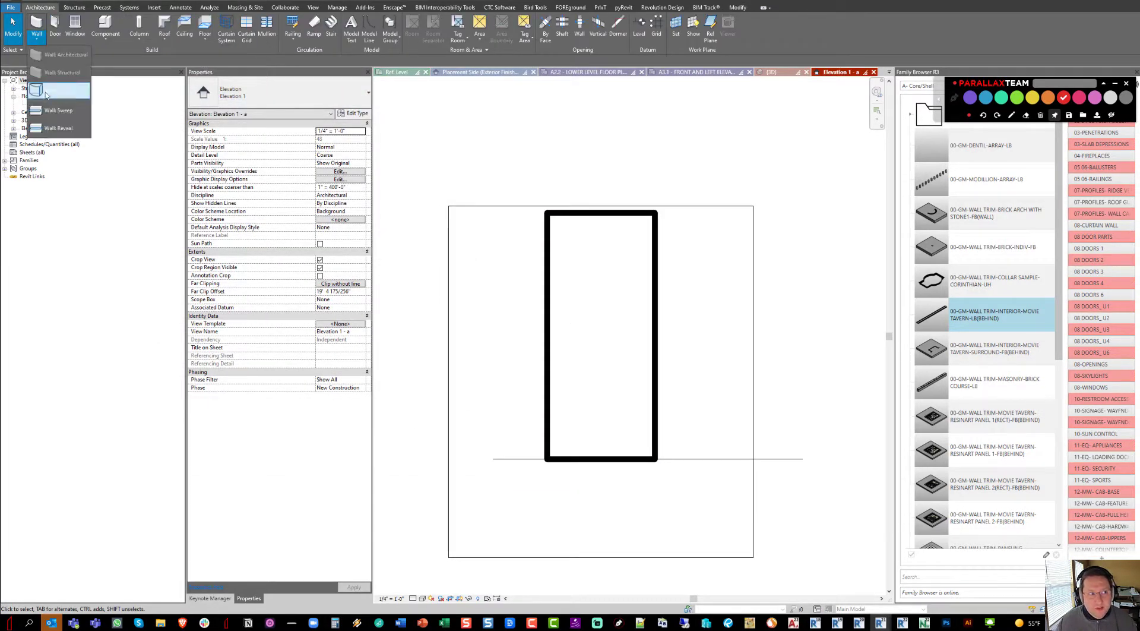
{"action": "left_click", "coordinate": [53, 127]}
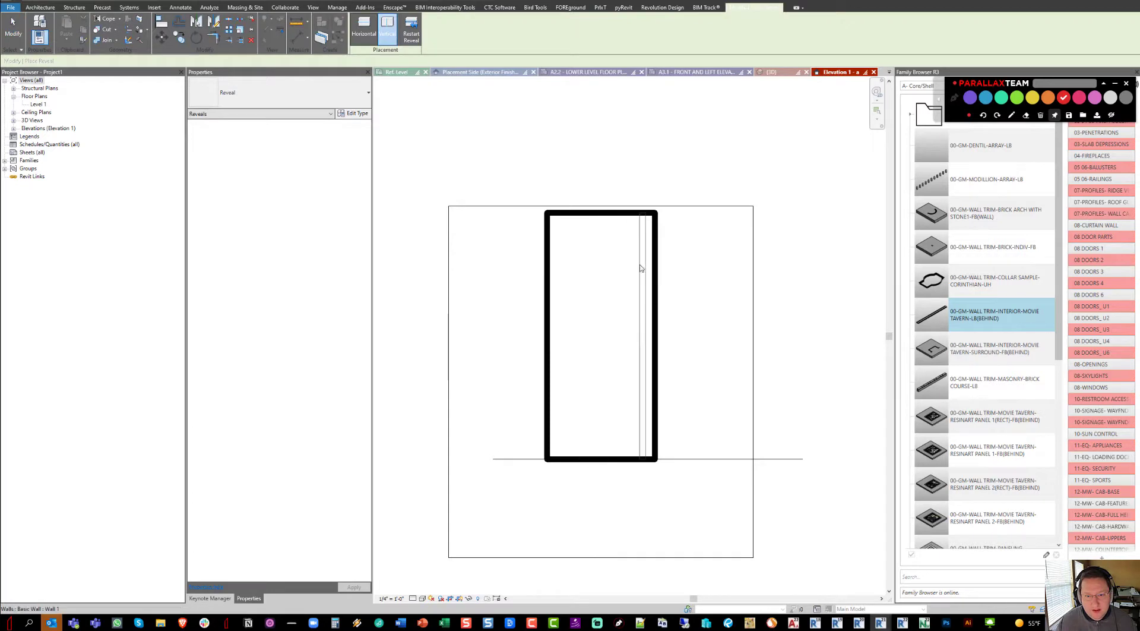
{"action": "left_click", "coordinate": [364, 27]}
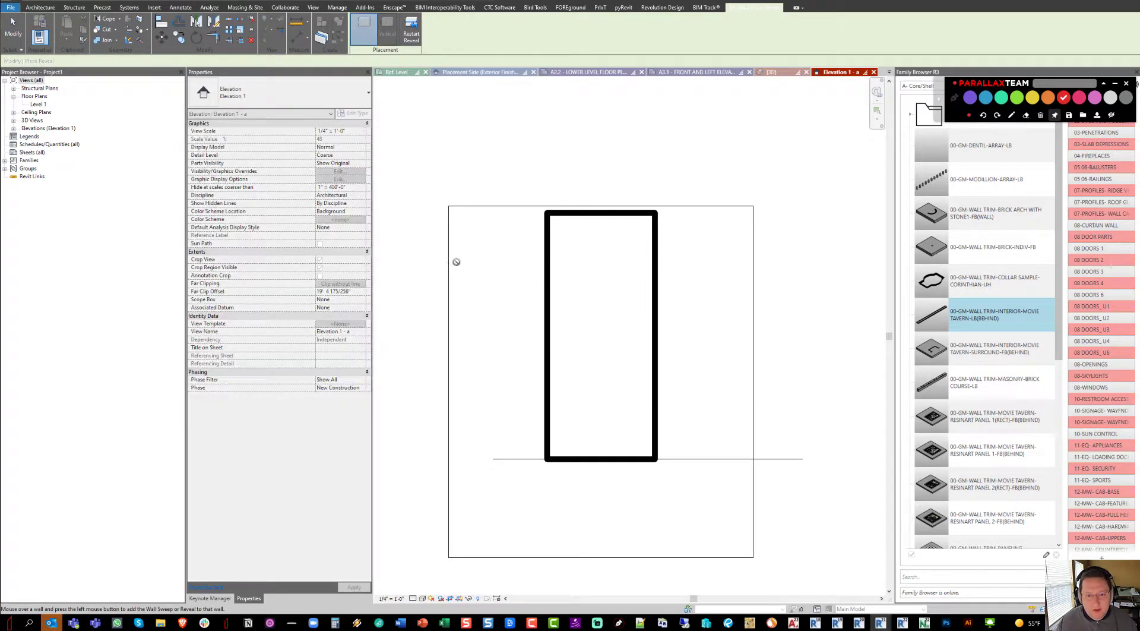
{"action": "left_click", "coordinate": [540, 272]}
{"action": "key", "text": "Escape"}
{"action": "scroll", "coordinate": [564, 273], "scroll_direction": "up", "scroll_amount": 2}
{"action": "scroll", "coordinate": [564, 273], "scroll_direction": "up", "scroll_amount": 1}
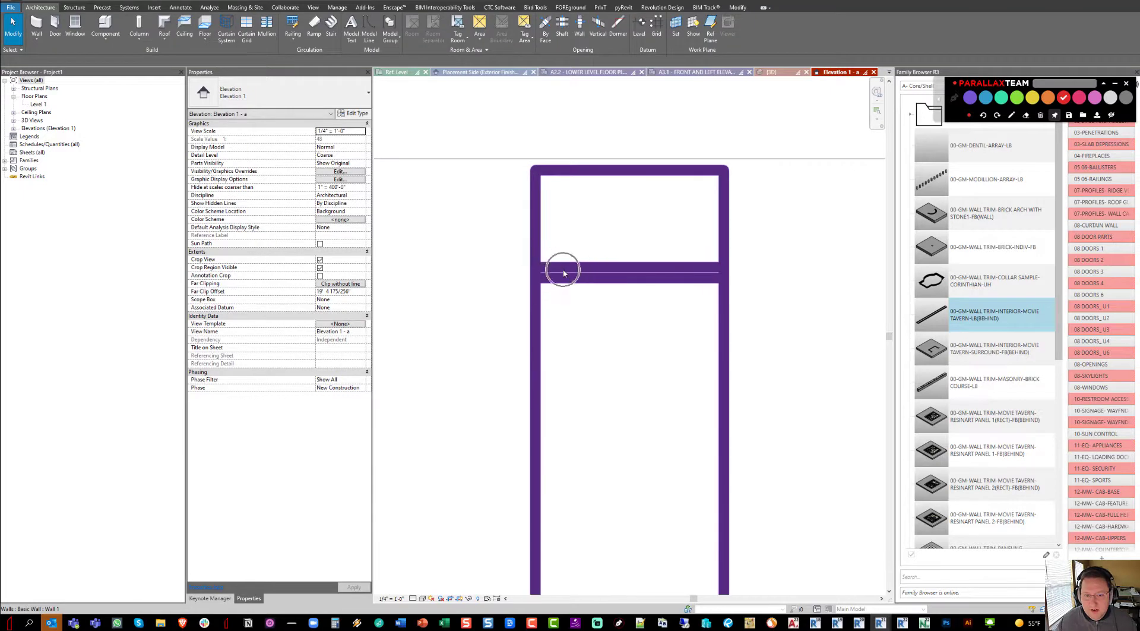
{"action": "left_click", "coordinate": [971, 95]}
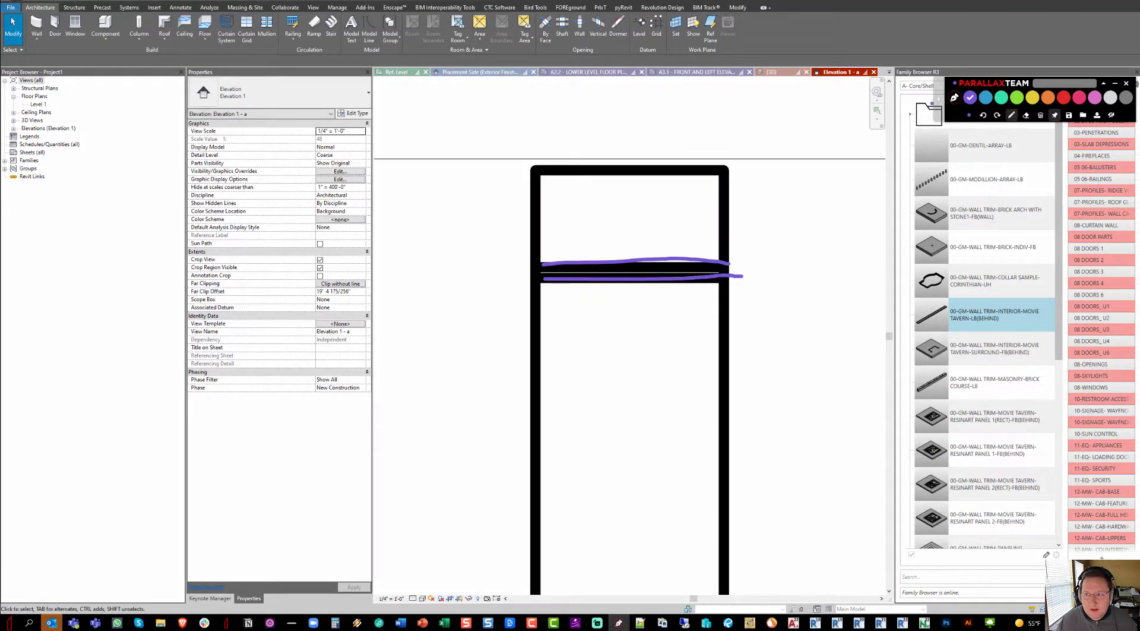
{"action": "key", "text": "Escape"}
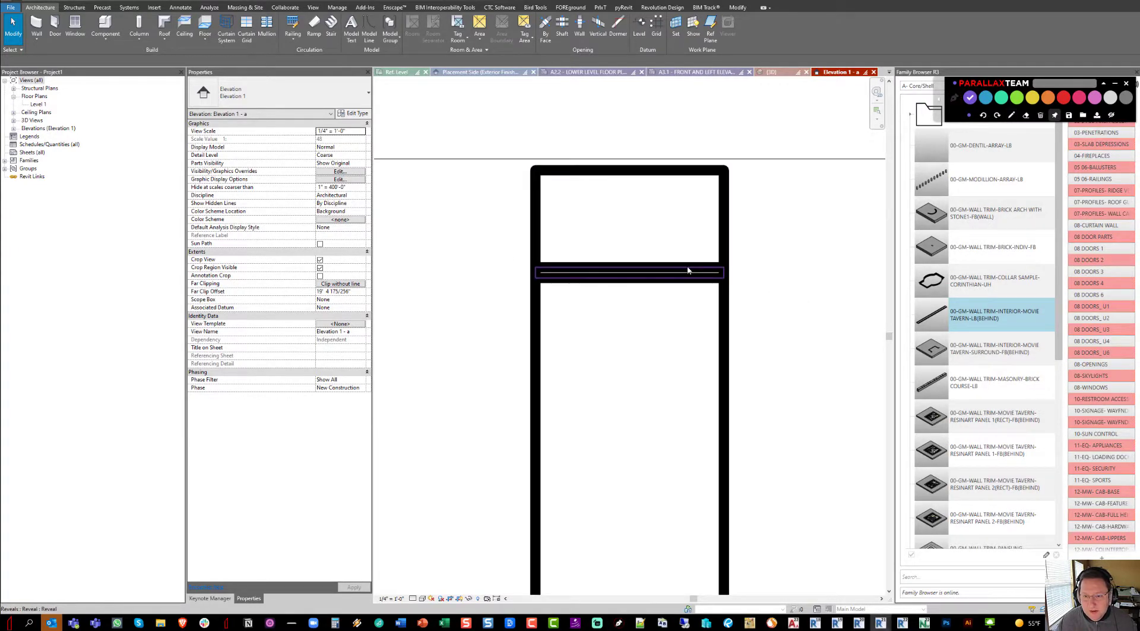
Delete the horizontal wall reveal from the wall
{"action": "left_click", "coordinate": [597, 270]}
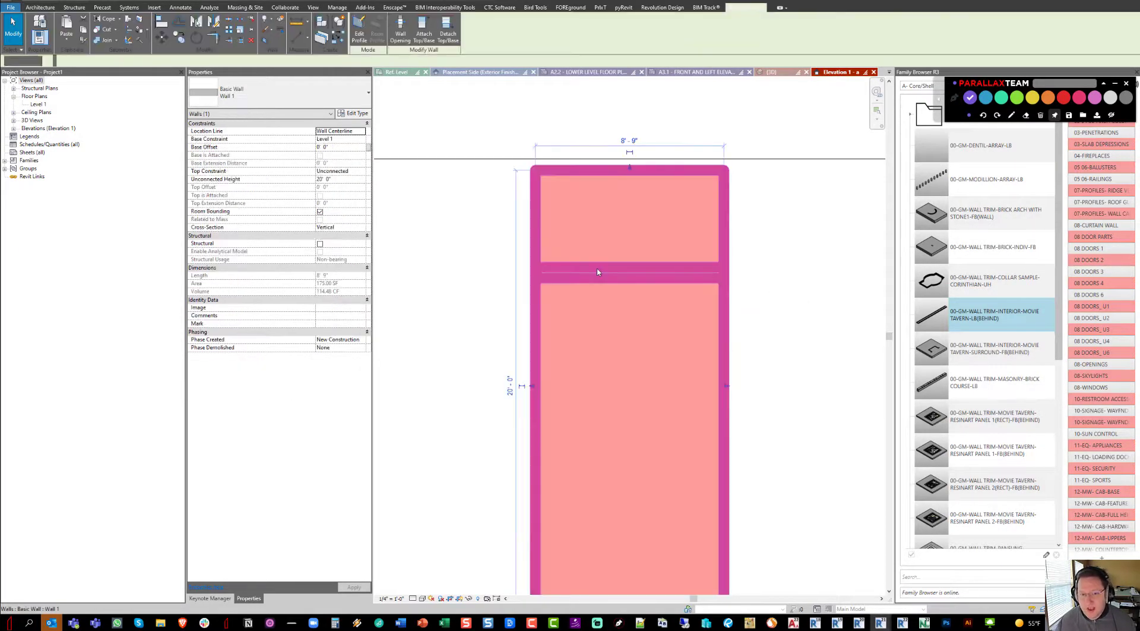
{"action": "key", "text": "Escape"}
{"action": "left_click_drag", "start_coordinate": [491, 247], "coordinate": [820, 311]}
{"action": "key", "text": "Delete"}
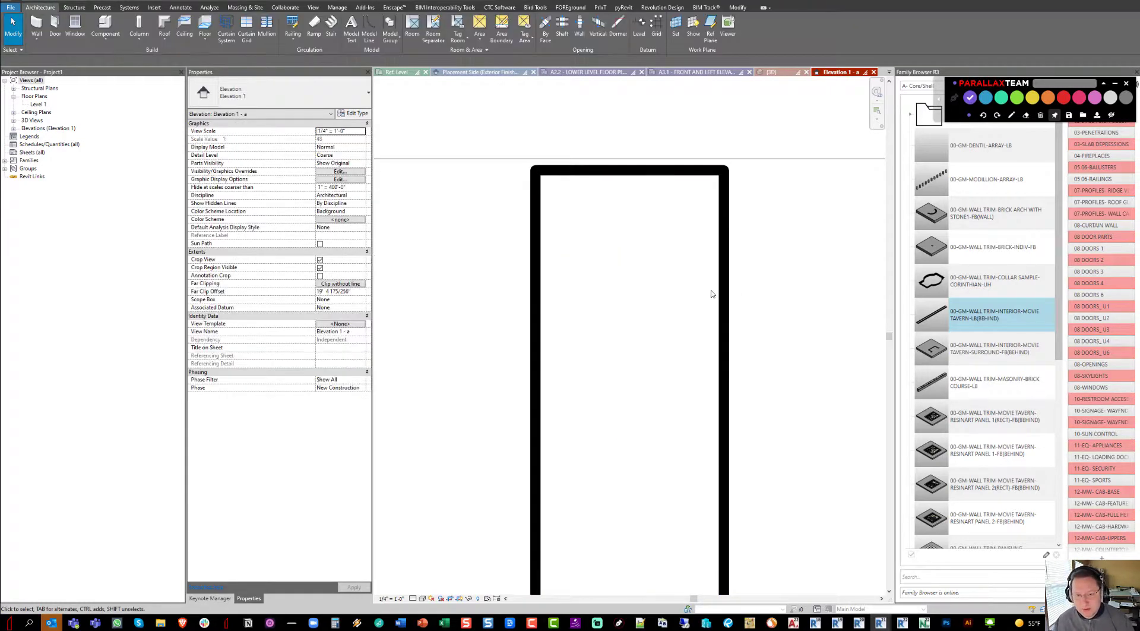
Place a 1/4" x 5/8" 00-GM-GYP REVEAL-SQUARE(Line Only)-FB component horizontally across the wall's upper part, spanning edge to edge
{"action": "scroll", "coordinate": [568, 268], "scroll_direction": "down", "scroll_amount": 3}
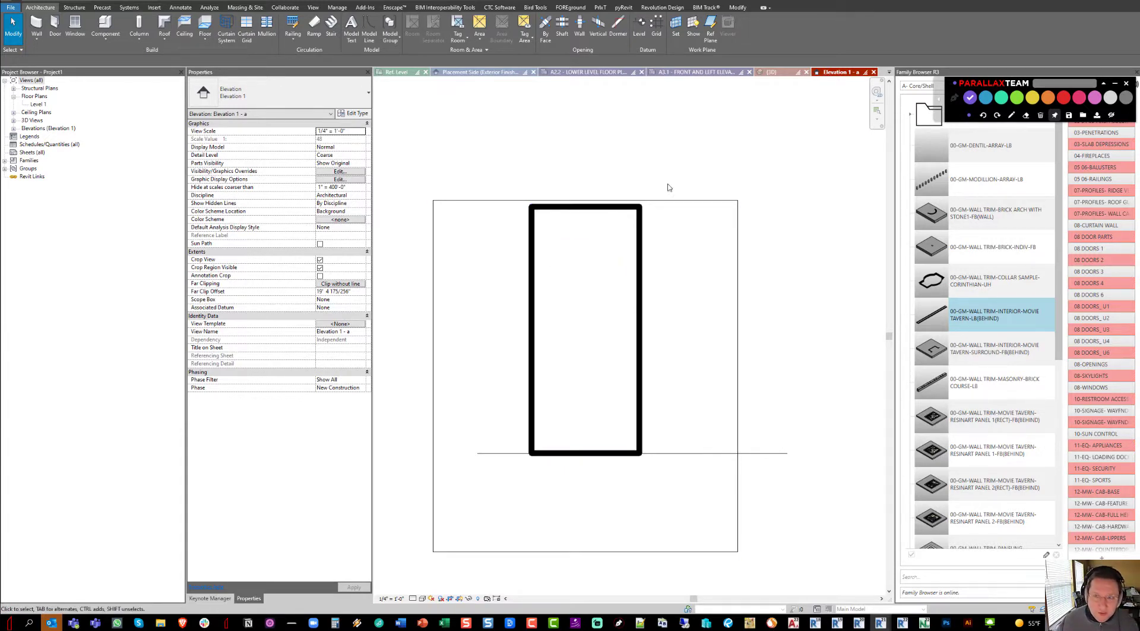
{"action": "left_click", "coordinate": [116, 19]}
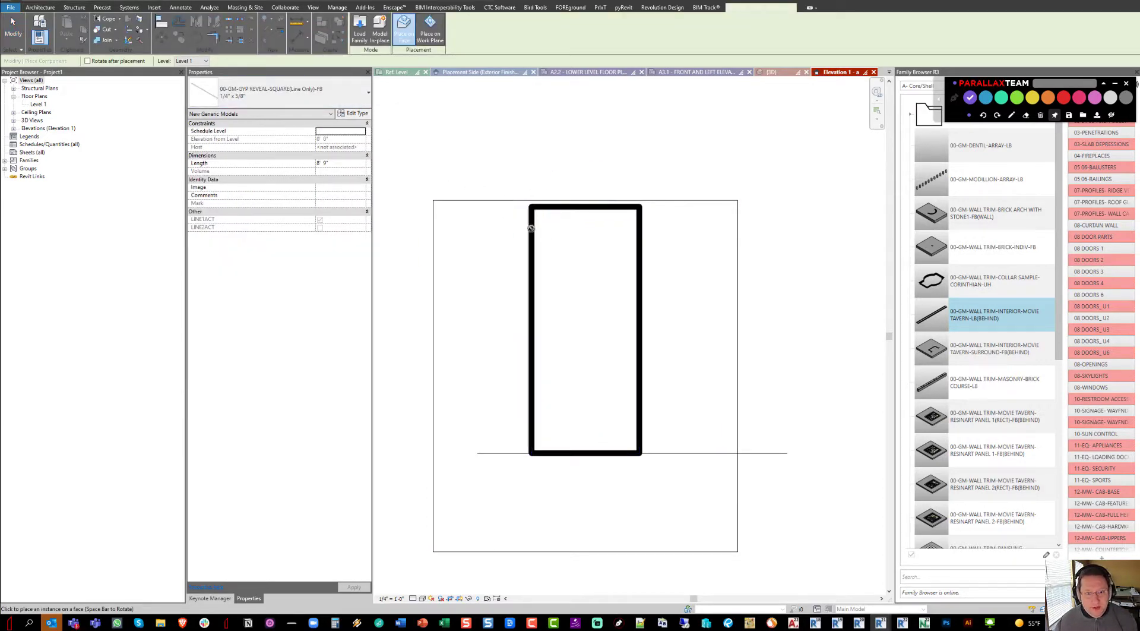
{"action": "scroll", "coordinate": [544, 244], "scroll_direction": "up", "scroll_amount": 3}
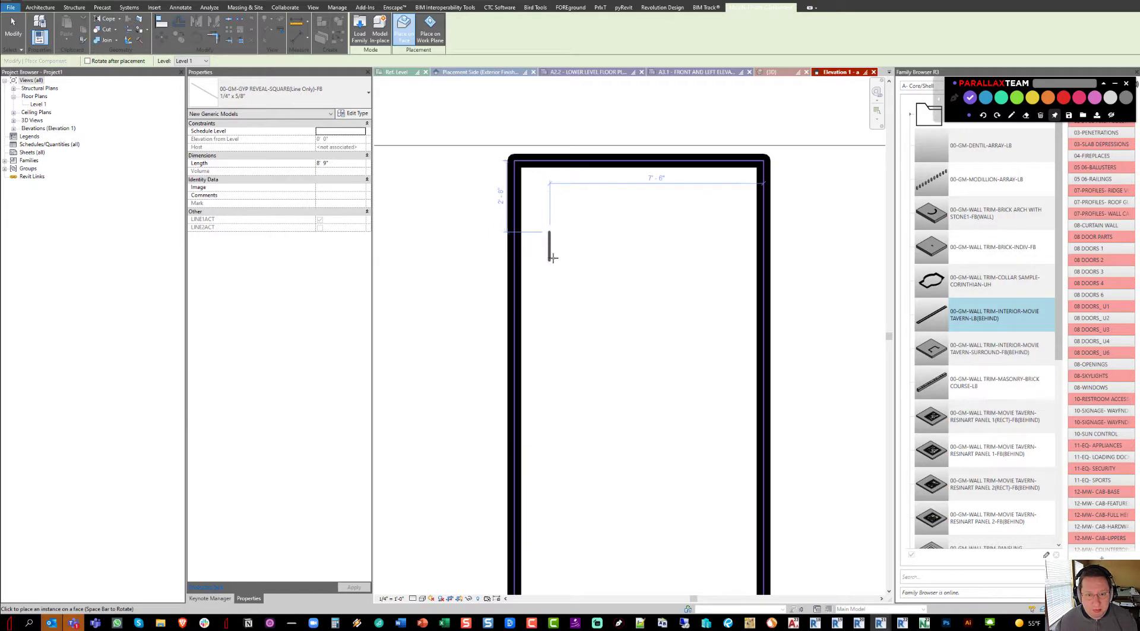
{"action": "key", "text": "space"}
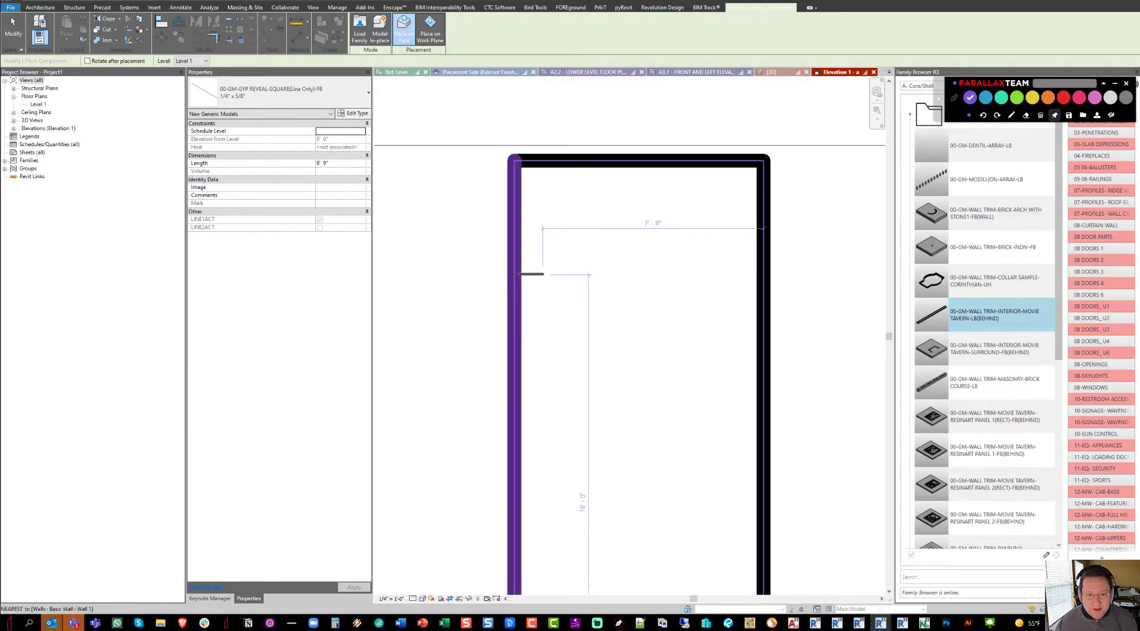
{"action": "left_click", "coordinate": [516, 278]}
{"action": "key", "text": "Escape"}
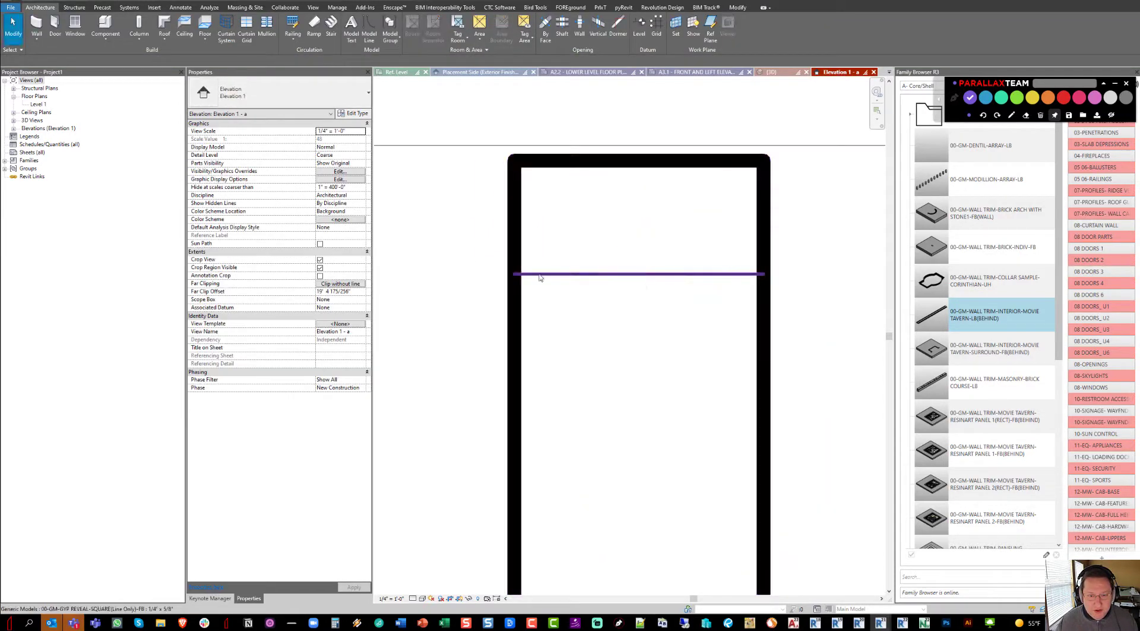
{"action": "left_click", "coordinate": [541, 277]}
{"action": "mouse_move", "coordinate": [777, 274]}
{"action": "left_mouse_down"}
{"action": "mouse_move", "coordinate": [701, 276]}
{"action": "mouse_move", "coordinate": [764, 275]}
{"action": "left_mouse_up"}
{"action": "key", "text": "Escape"}
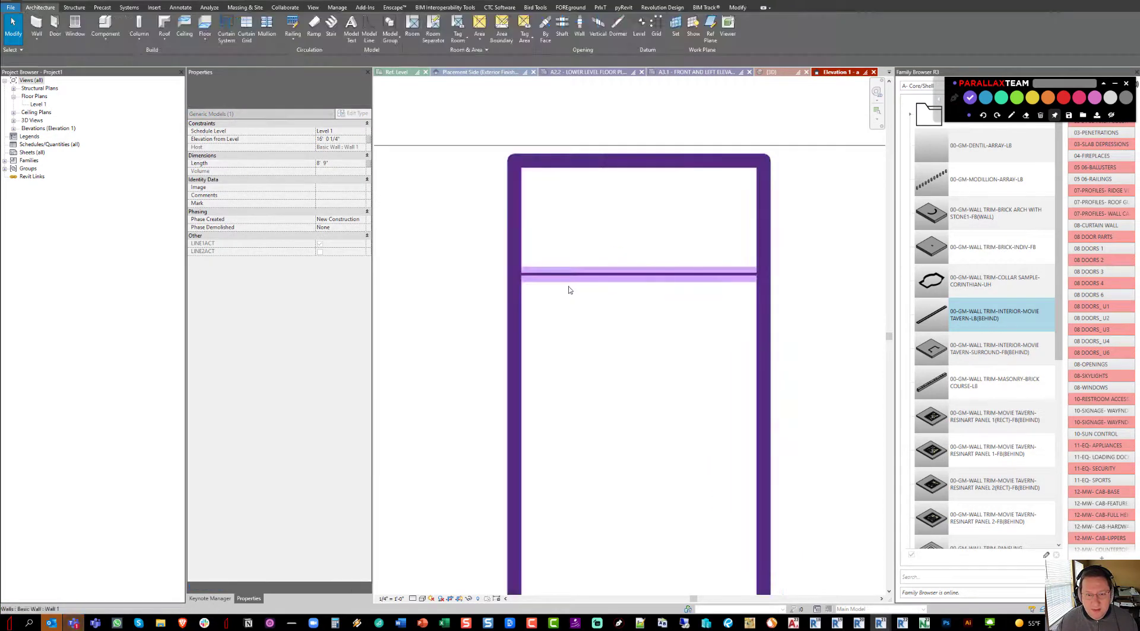
Save the project and switch the elevation to thin lines for a close view of the reveal's end
{"action": "middle_click_drag", "start_coordinate": [558, 329], "coordinate": [549, 299]}
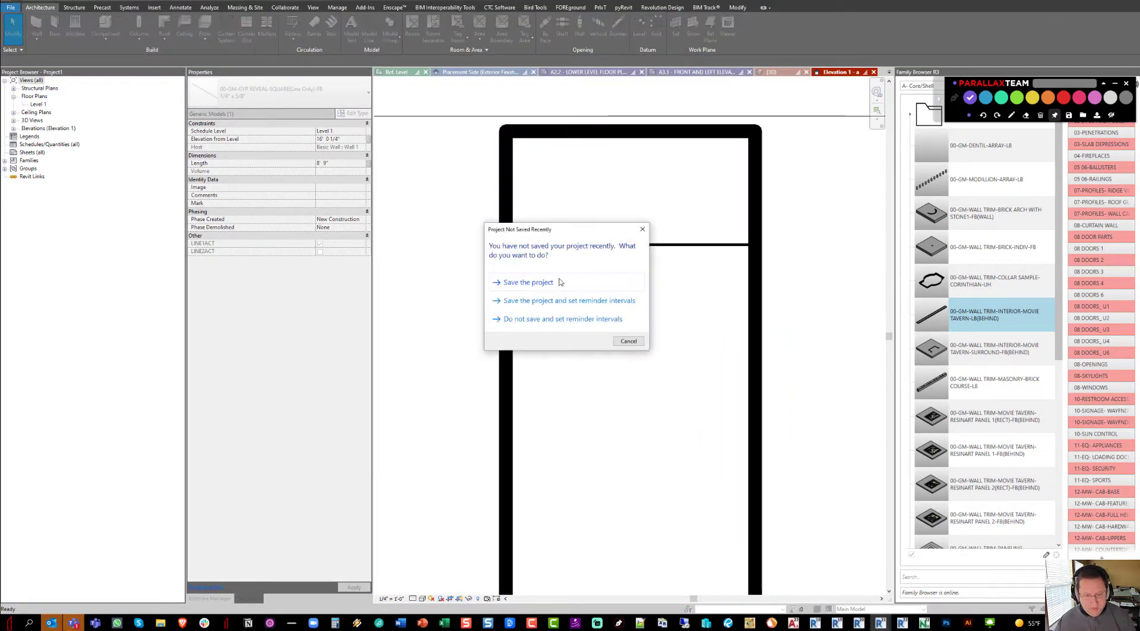
{"action": "left_click", "coordinate": [559, 282]}
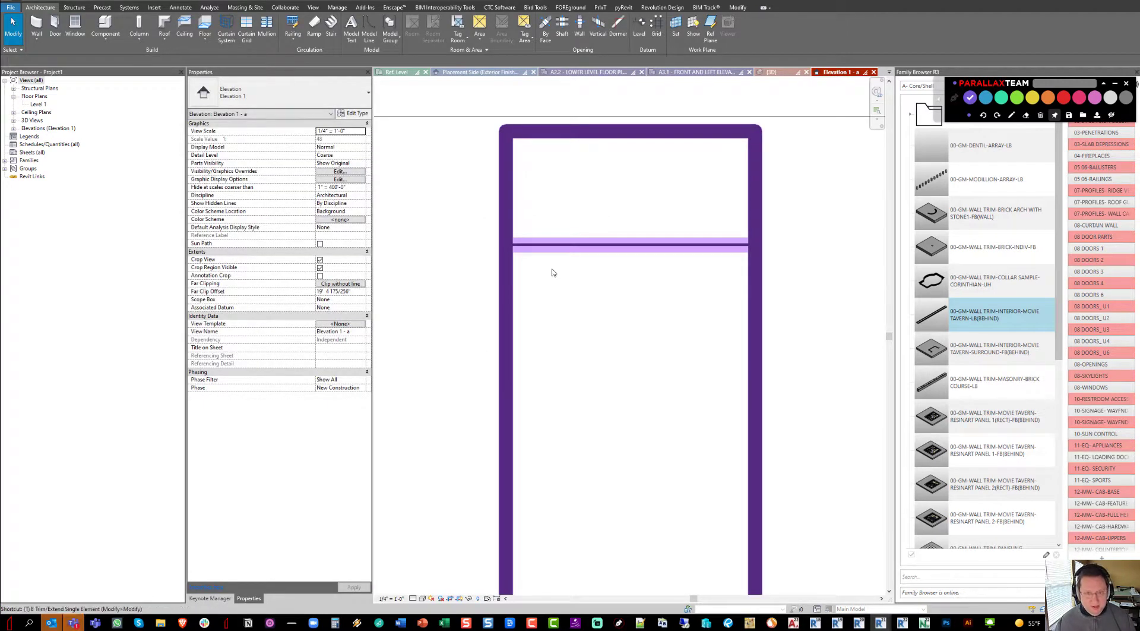
{"action": "key", "text": "l"}
{"action": "scroll", "coordinate": [498, 268], "scroll_direction": "up", "scroll_amount": 6}
{"action": "middle_click_drag", "start_coordinate": [515, 264], "coordinate": [454, 285]}
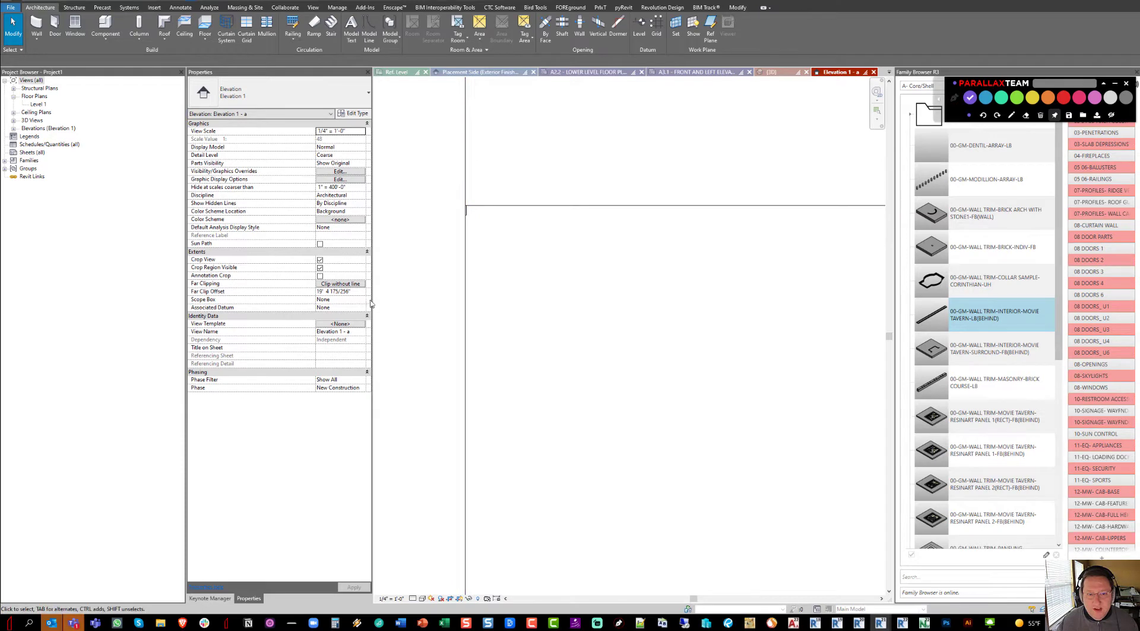
Enable REVEALS ON in the type properties of the 1/4" x 5/8" reveal component
{"action": "left_click", "coordinate": [521, 209]}
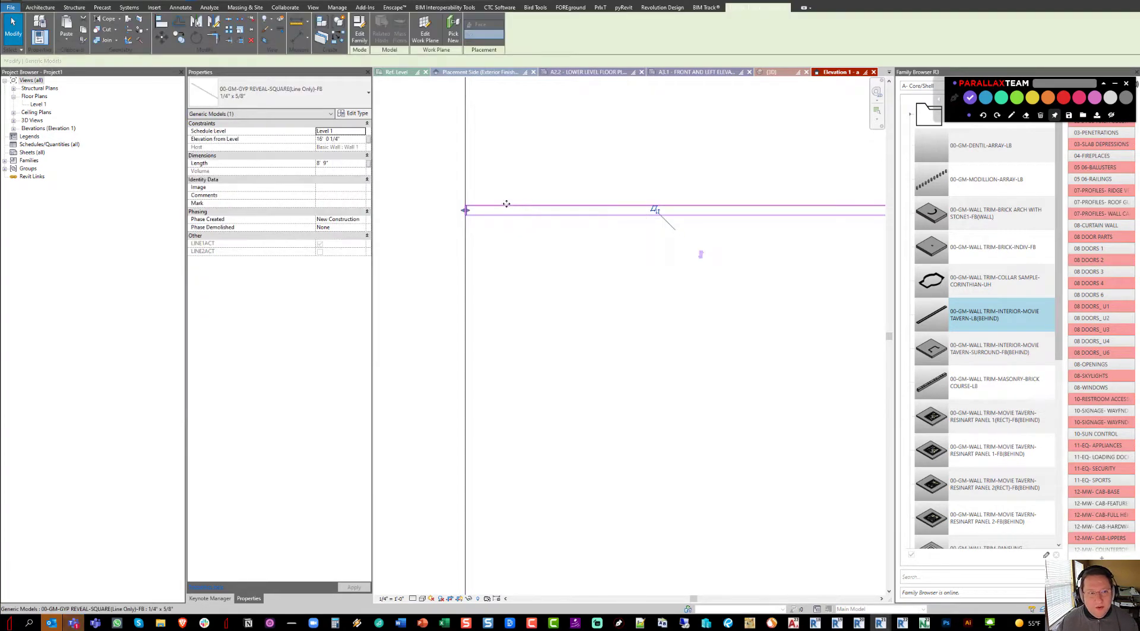
{"action": "left_click", "coordinate": [367, 123]}
{"action": "left_click", "coordinate": [358, 114]}
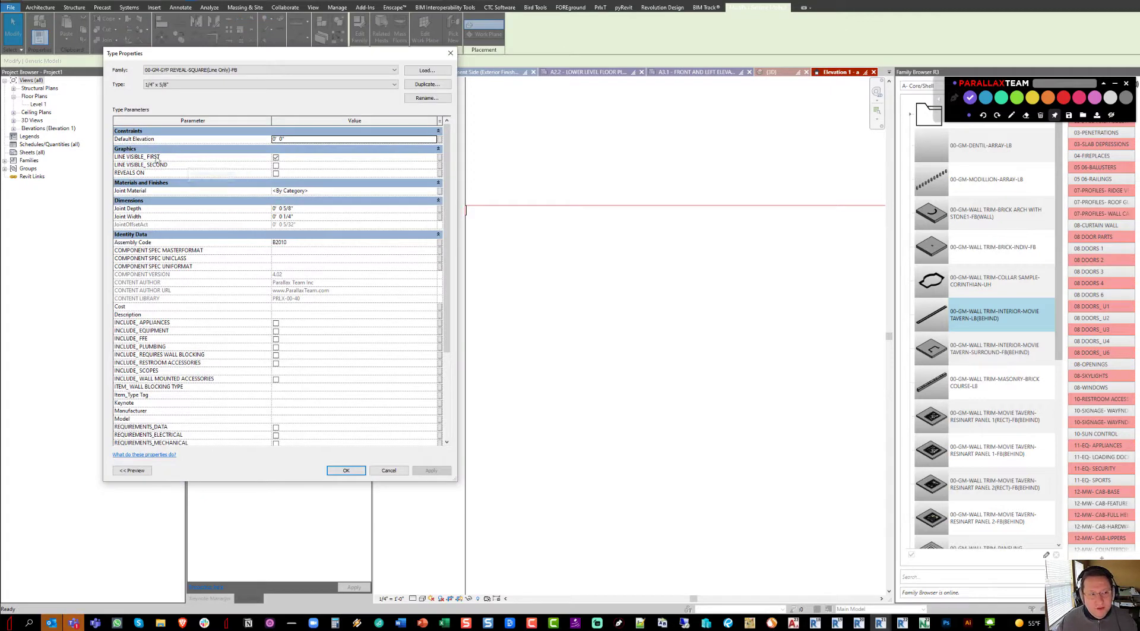
{"action": "key", "text": "ctrl"}
{"action": "key", "text": "ctrl"}
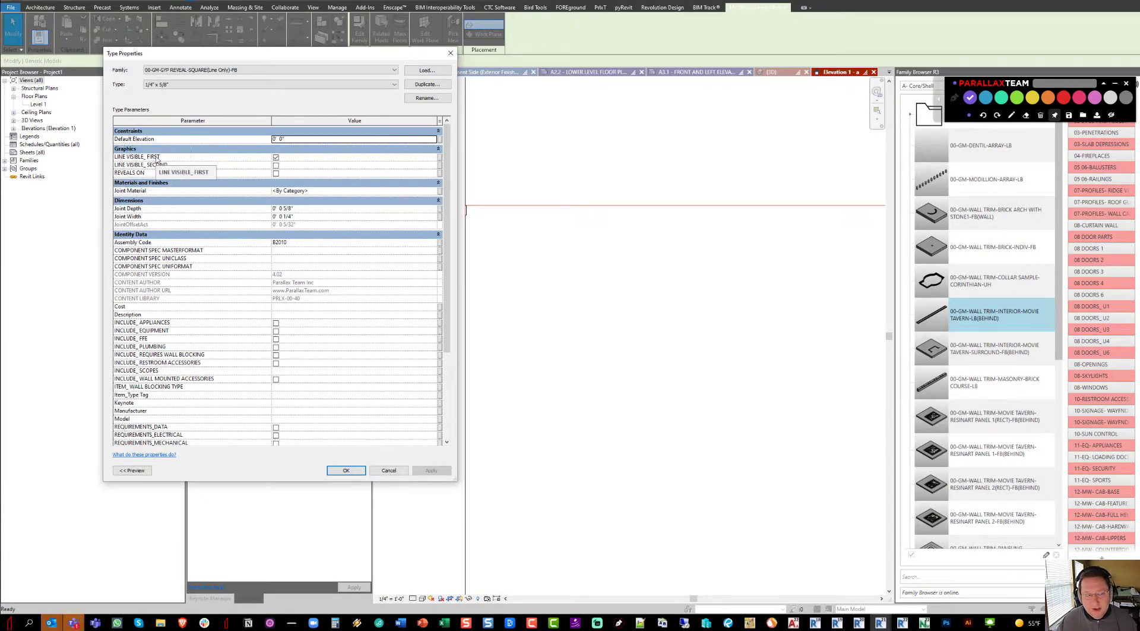
{"action": "key", "text": "ctrl"}
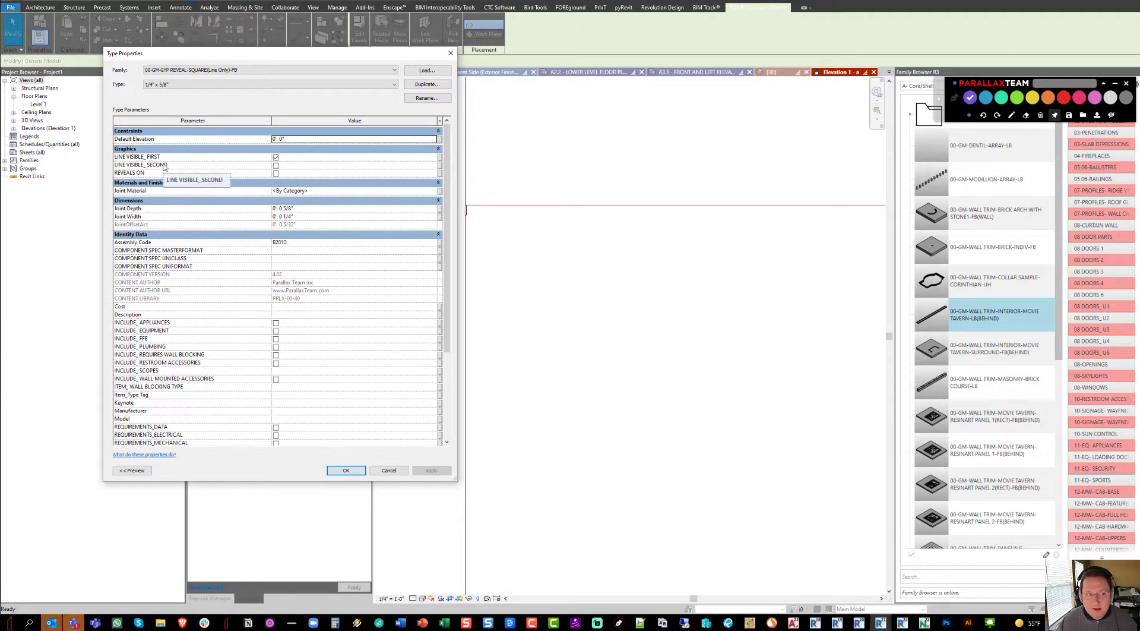
{"action": "left_click", "coordinate": [275, 176]}
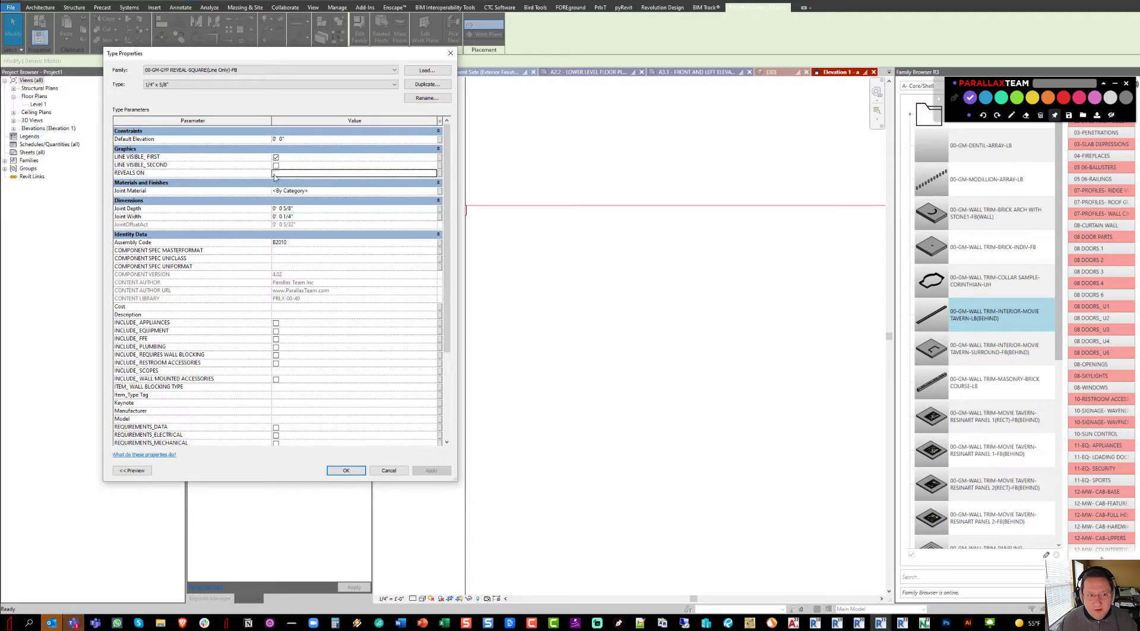
{"action": "left_click", "coordinate": [350, 474]}
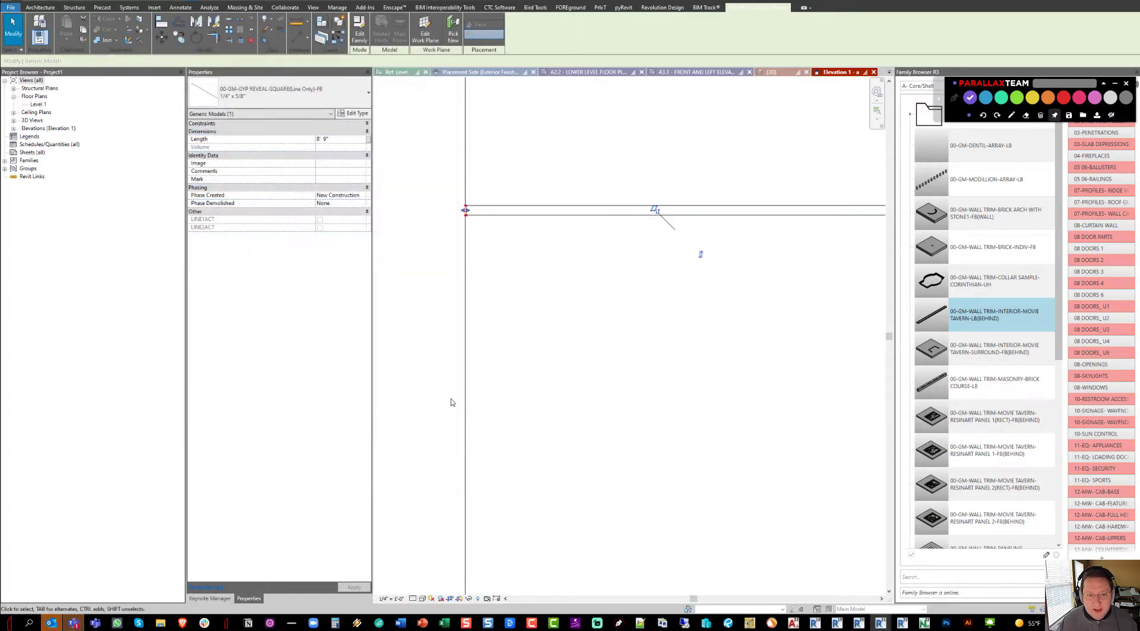
Turn off thin lines to show the wall and reveal with their full line weights
{"action": "middle_click_drag", "start_coordinate": [495, 312], "coordinate": [468, 295]}
{"action": "scroll", "coordinate": [469, 297], "scroll_direction": "down", "scroll_amount": 5}
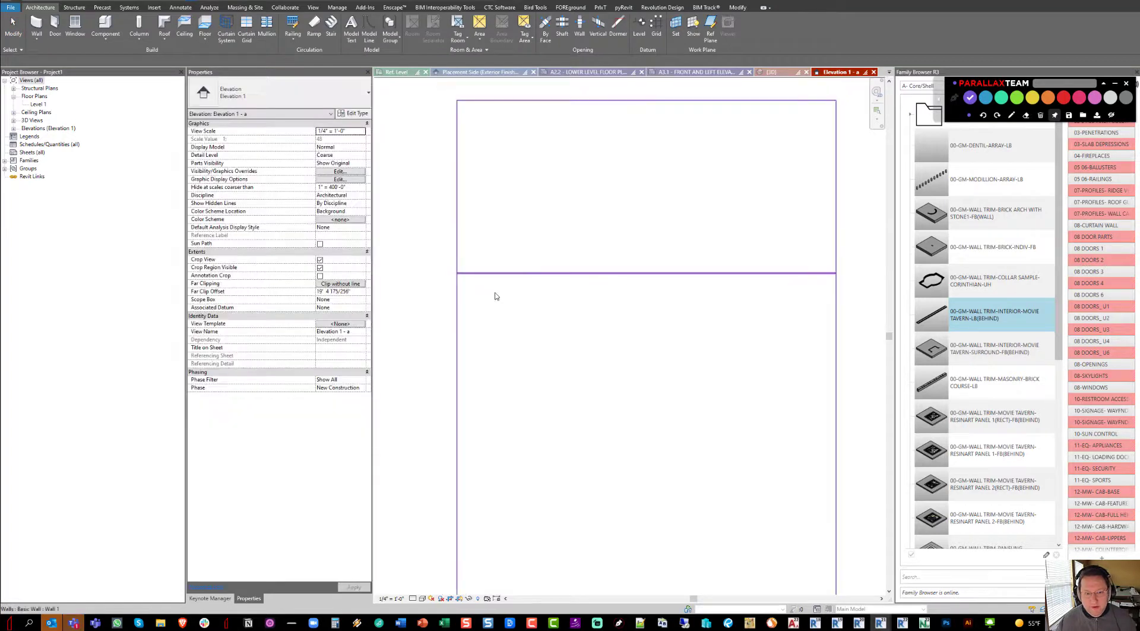
{"action": "key", "text": "t"}
{"action": "key", "text": "l"}
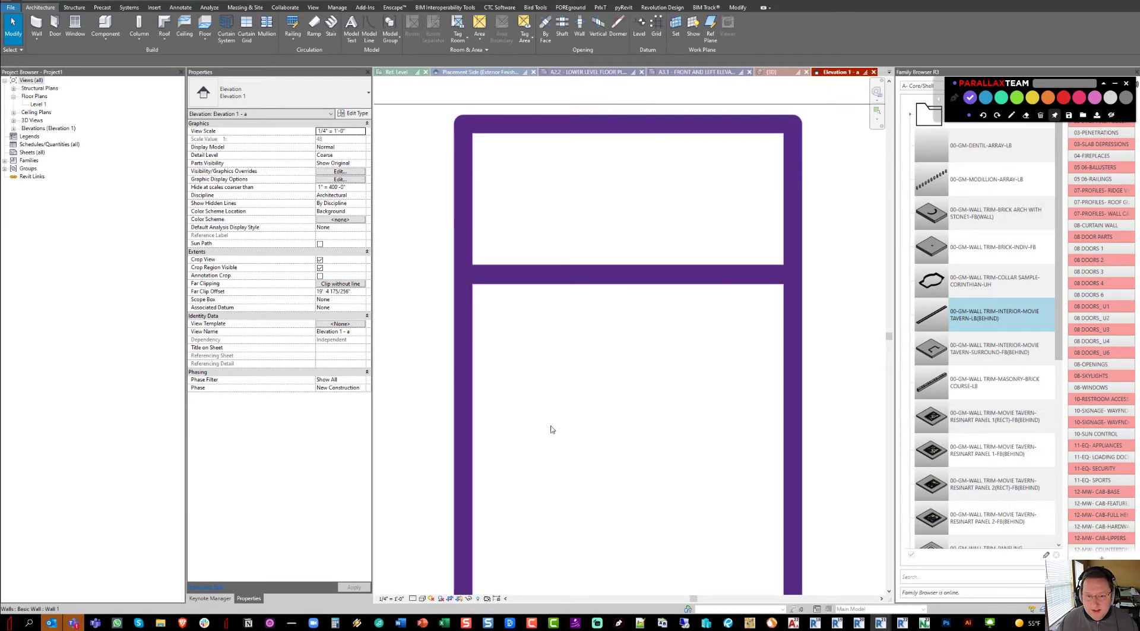
Disable REVEALS ON and enable LINE VISIBLE_SECOND in the reveal component's type properties
{"action": "left_click", "coordinate": [524, 283]}
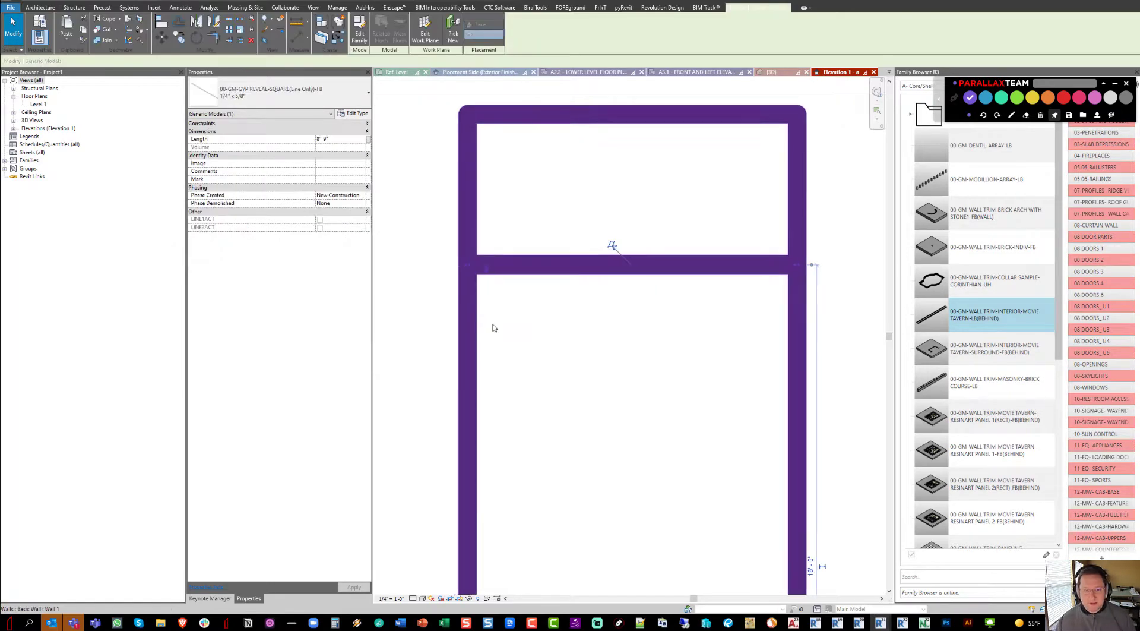
{"action": "left_click", "coordinate": [359, 114]}
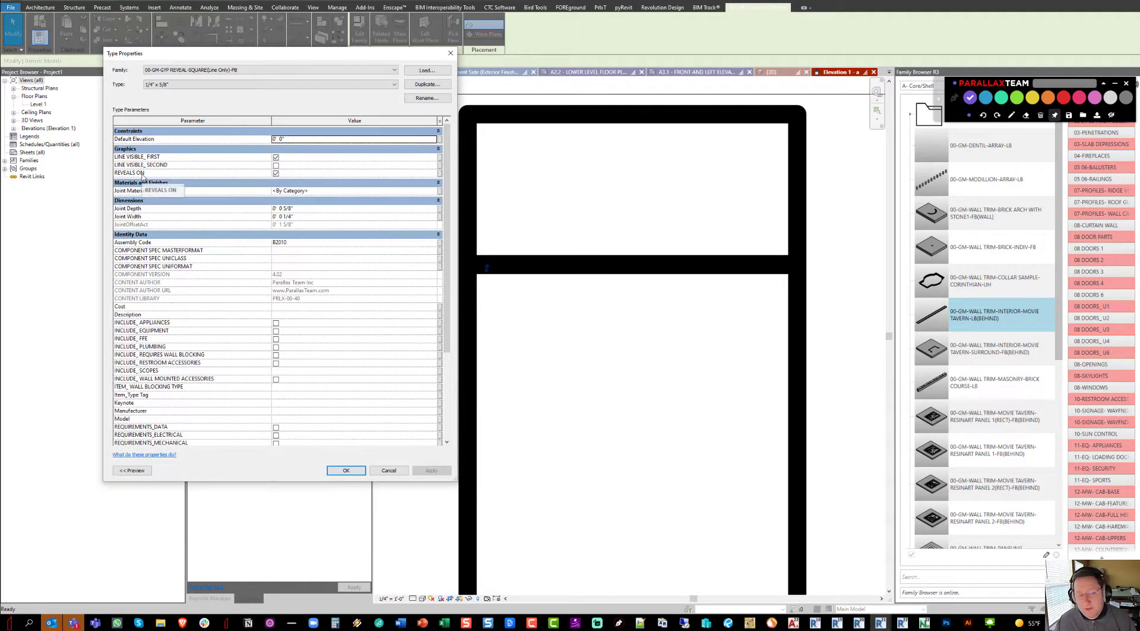
{"action": "left_click", "coordinate": [276, 173]}
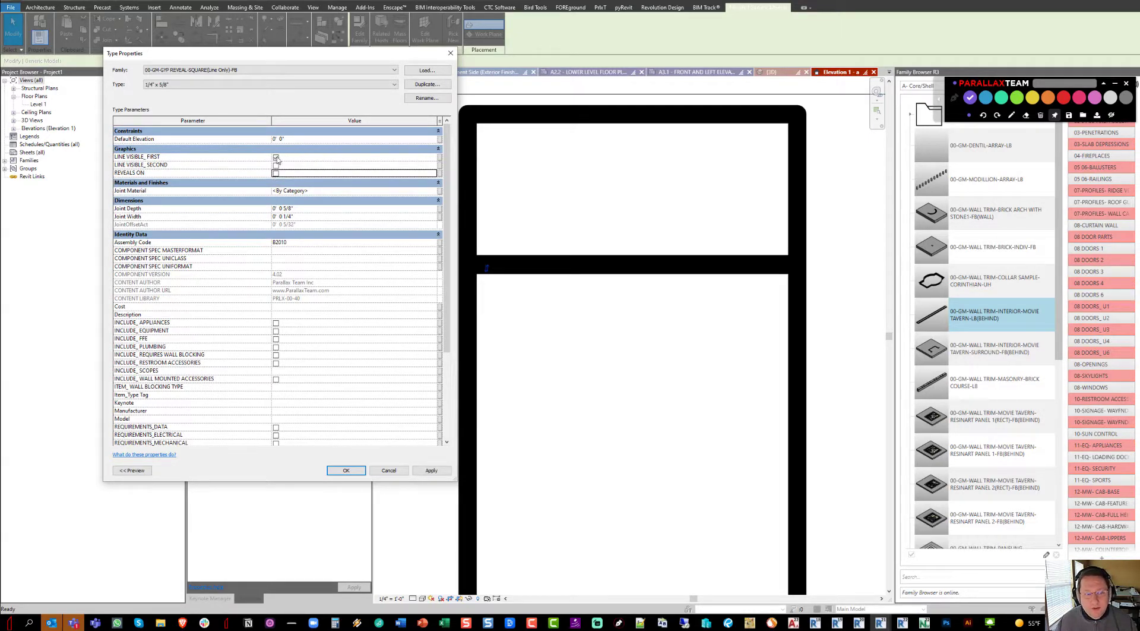
{"action": "left_click", "coordinate": [276, 165]}
{"action": "left_click", "coordinate": [347, 470]}
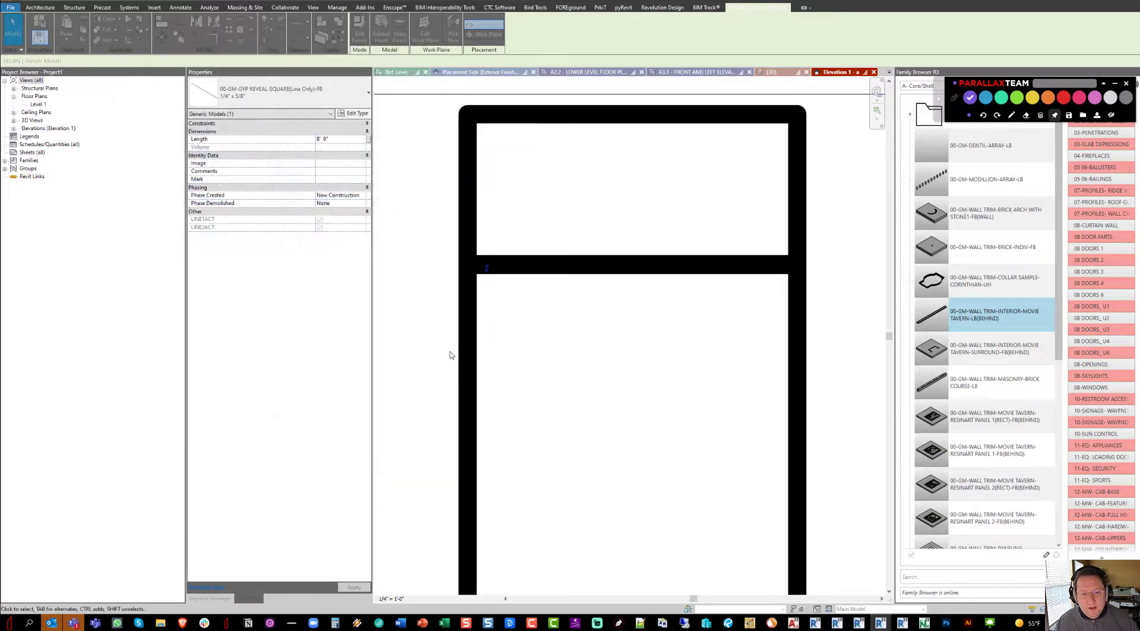
Examine the end of the reveal in the 3D view with thin lines on
{"action": "key", "text": "Escape"}
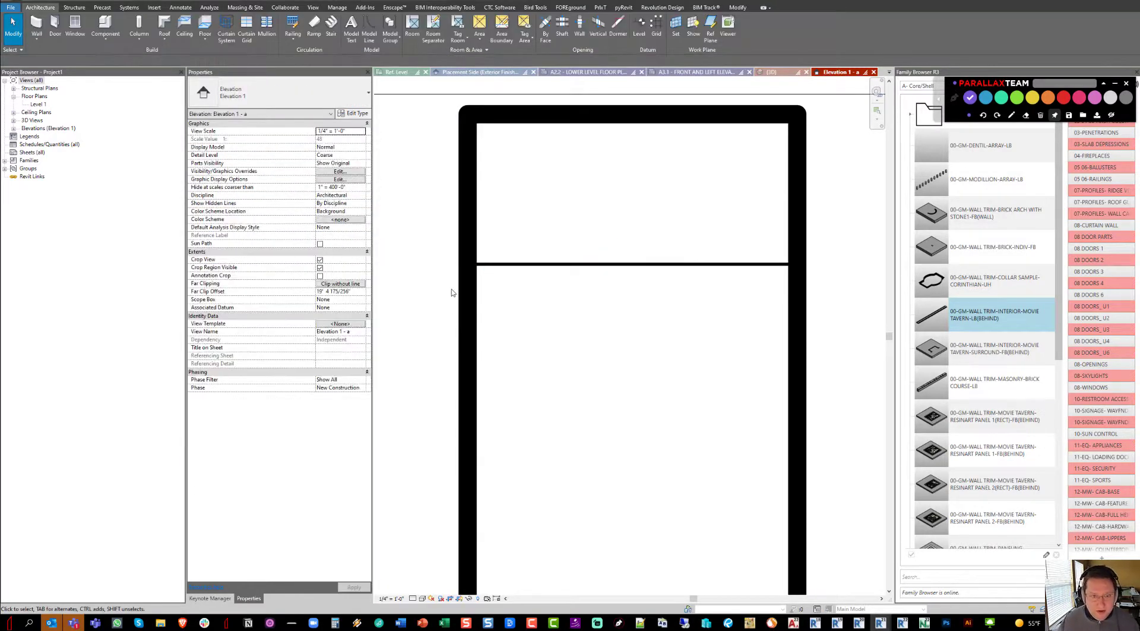
{"action": "left_click", "coordinate": [778, 73]}
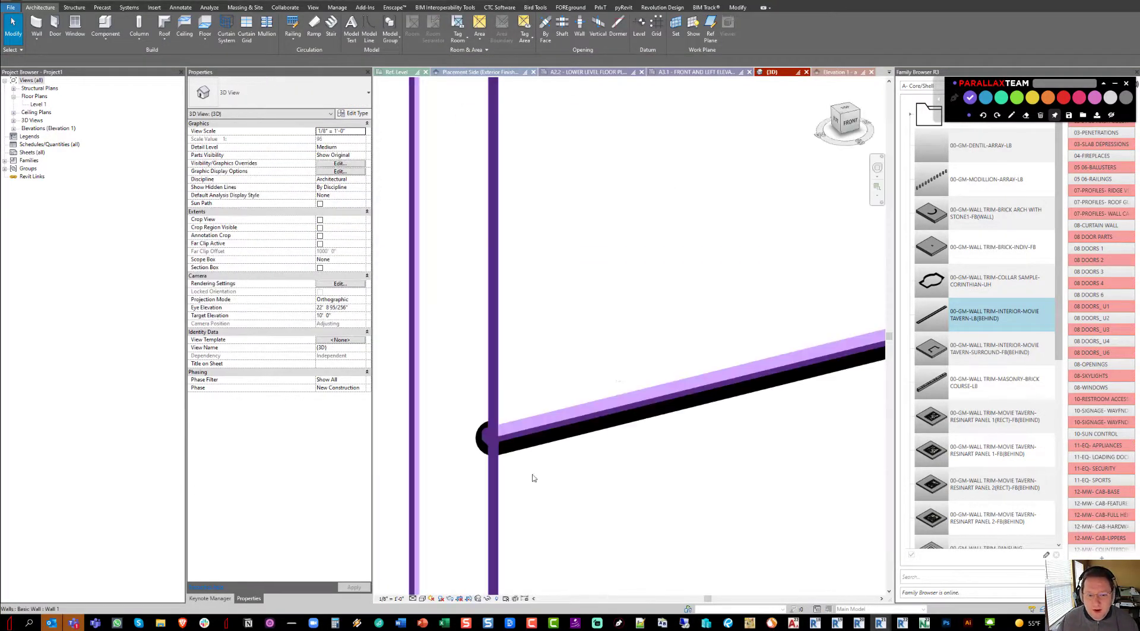
{"action": "middle_click_drag", "start_coordinate": [509, 437], "coordinate": [519, 397]}
{"action": "scroll", "coordinate": [512, 397], "scroll_direction": "down", "scroll_amount": 2}
{"action": "key", "text": "t"}
{"action": "key", "text": "l"}
{"action": "scroll", "coordinate": [439, 338], "scroll_direction": "up", "scroll_amount": 4}
{"action": "middle_click_drag", "start_coordinate": [401, 368], "coordinate": [573, 355]}
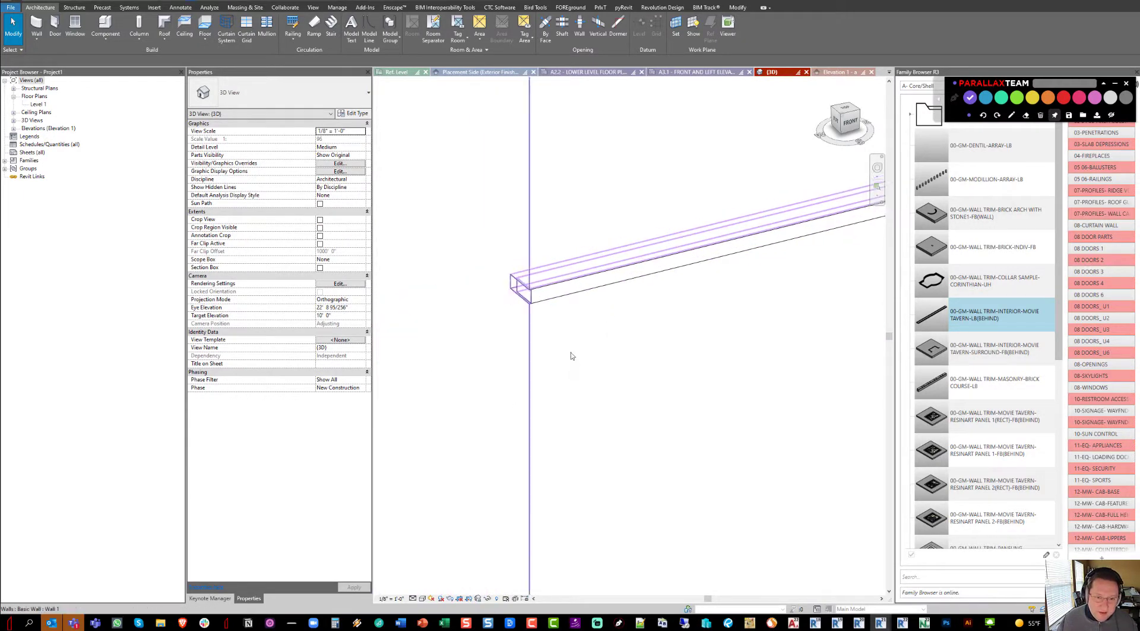
{"action": "scroll", "coordinate": [543, 312], "scroll_direction": "up", "scroll_amount": 3}
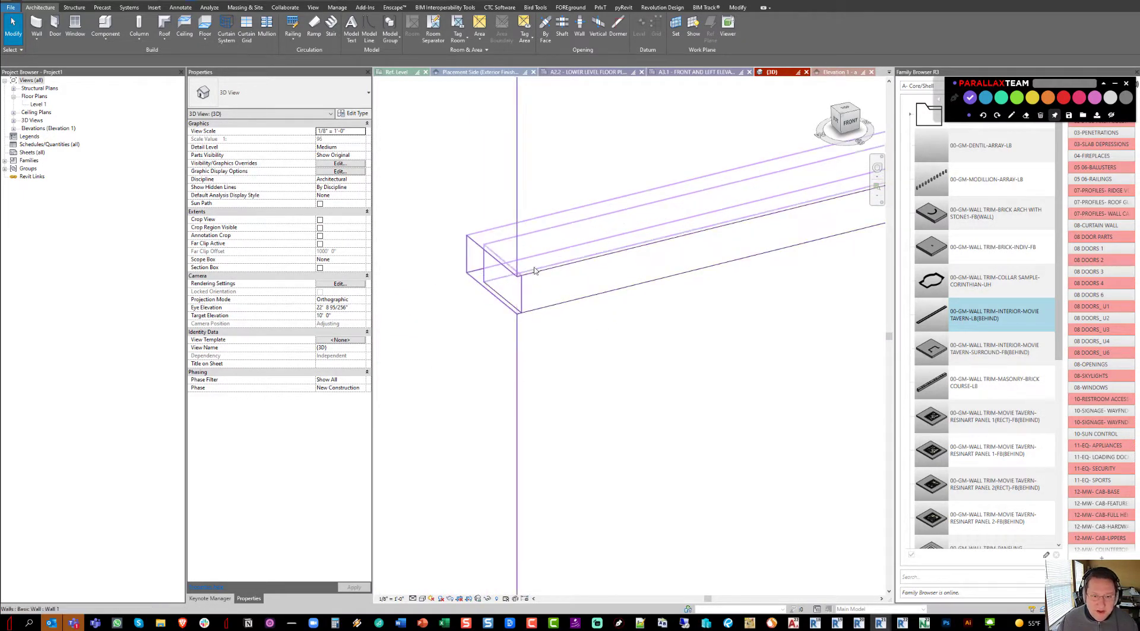
{"action": "scroll", "coordinate": [527, 292], "scroll_direction": "down", "scroll_amount": 3}
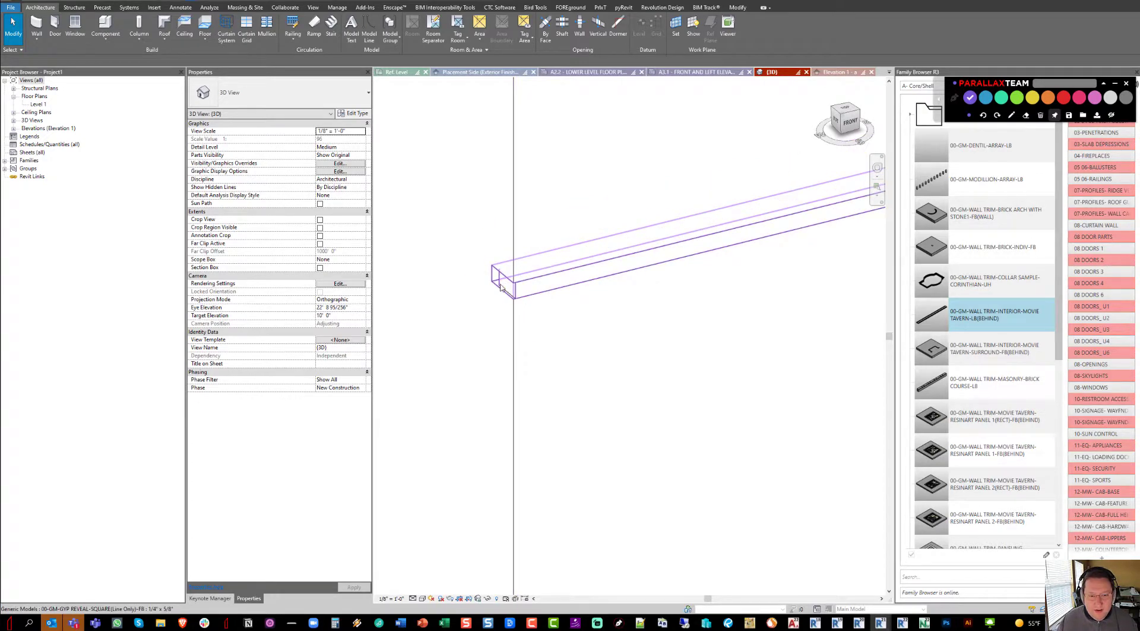
{"action": "scroll", "coordinate": [490, 300], "scroll_direction": "up", "scroll_amount": 2}
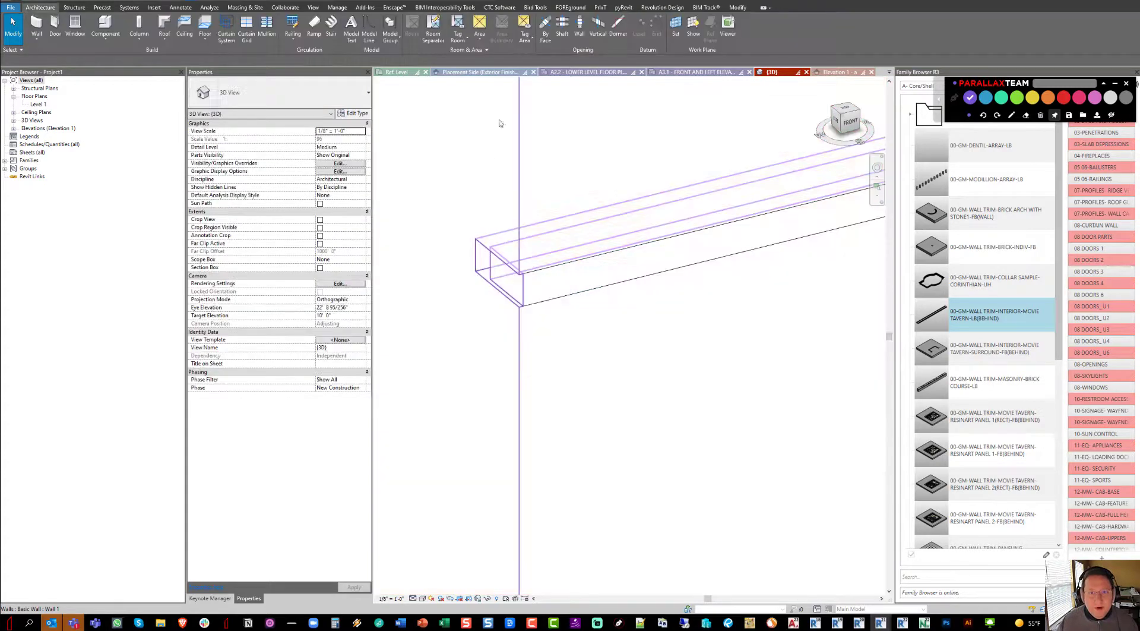
Check the reveal family in its Left elevation and load it into Project1, overwriting the existing version
{"action": "left_click", "coordinate": [410, 72]}
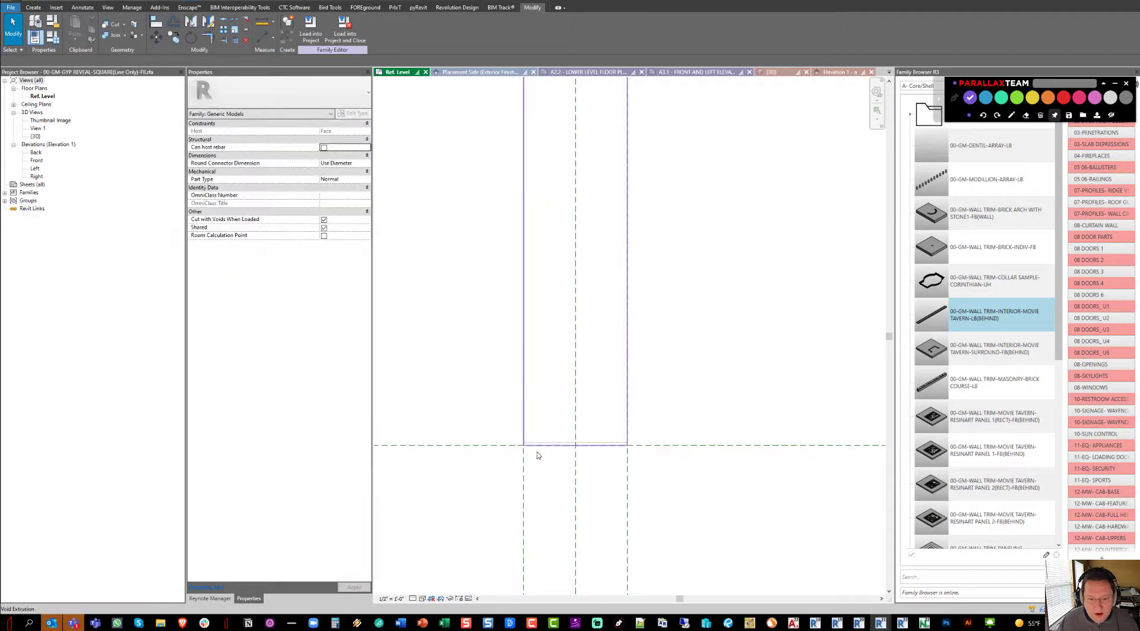
{"action": "double_click", "coordinate": [34, 169]}
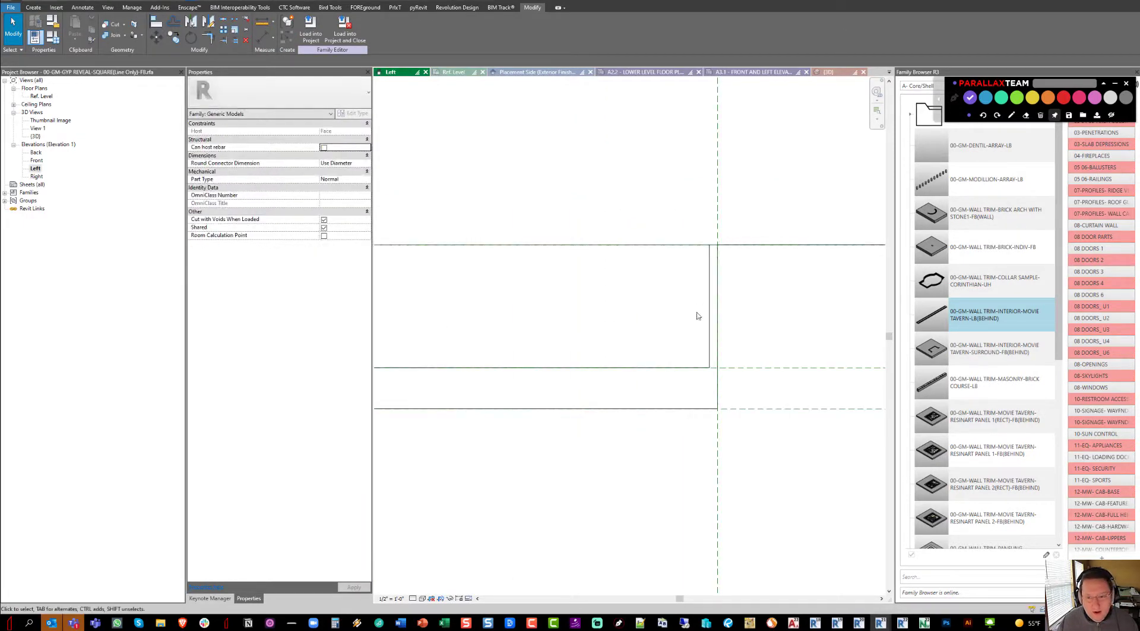
{"action": "scroll", "coordinate": [689, 258], "scroll_direction": "up", "scroll_amount": 4}
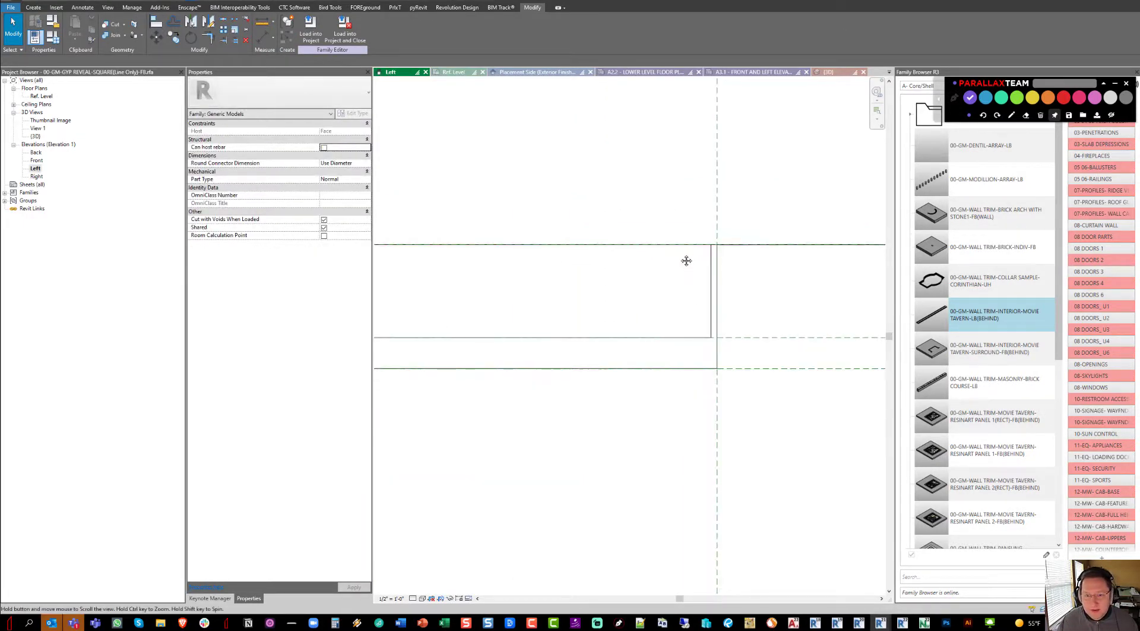
{"action": "left_click", "coordinate": [686, 285]}
{"action": "left_click", "coordinate": [652, 302]}
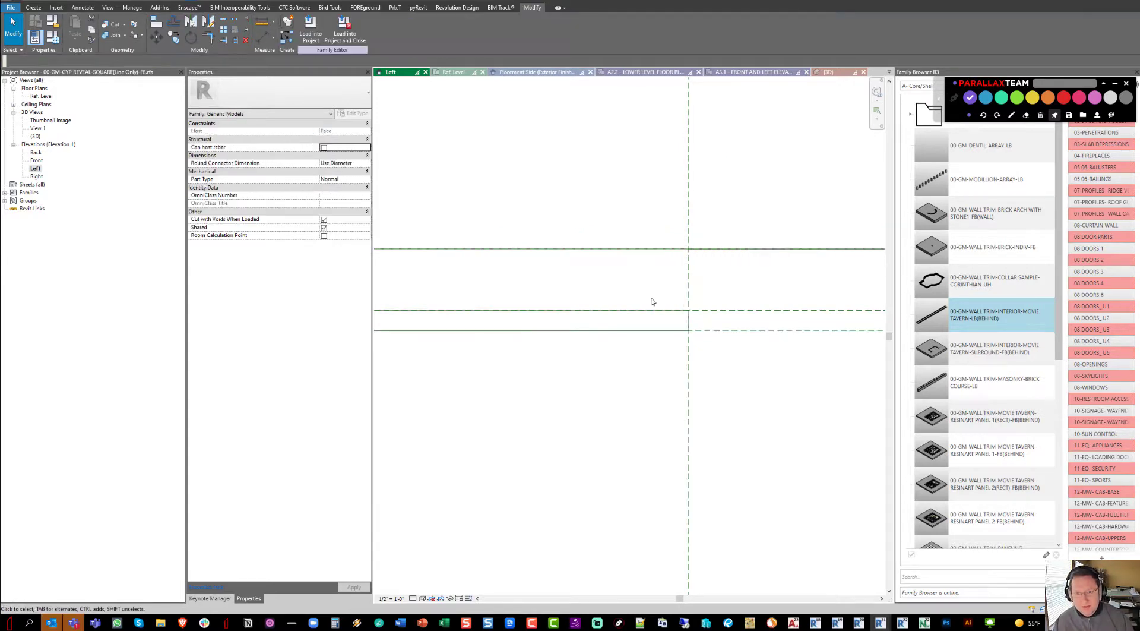
{"action": "scroll", "coordinate": [653, 279], "scroll_direction": "down", "scroll_amount": 3}
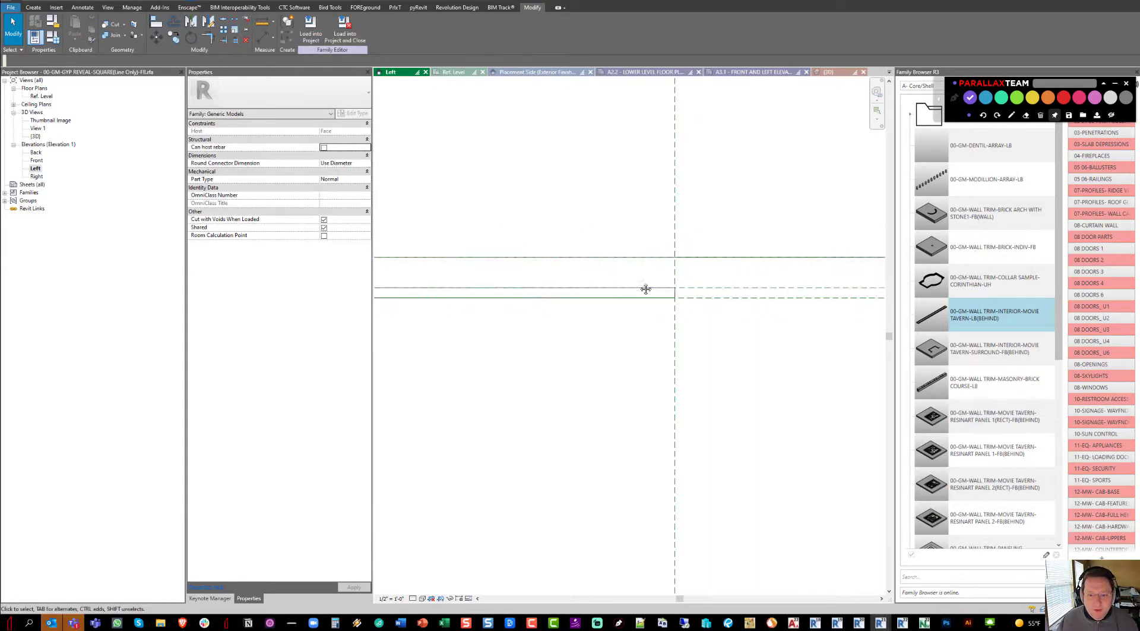
{"action": "left_click", "coordinate": [310, 24]}
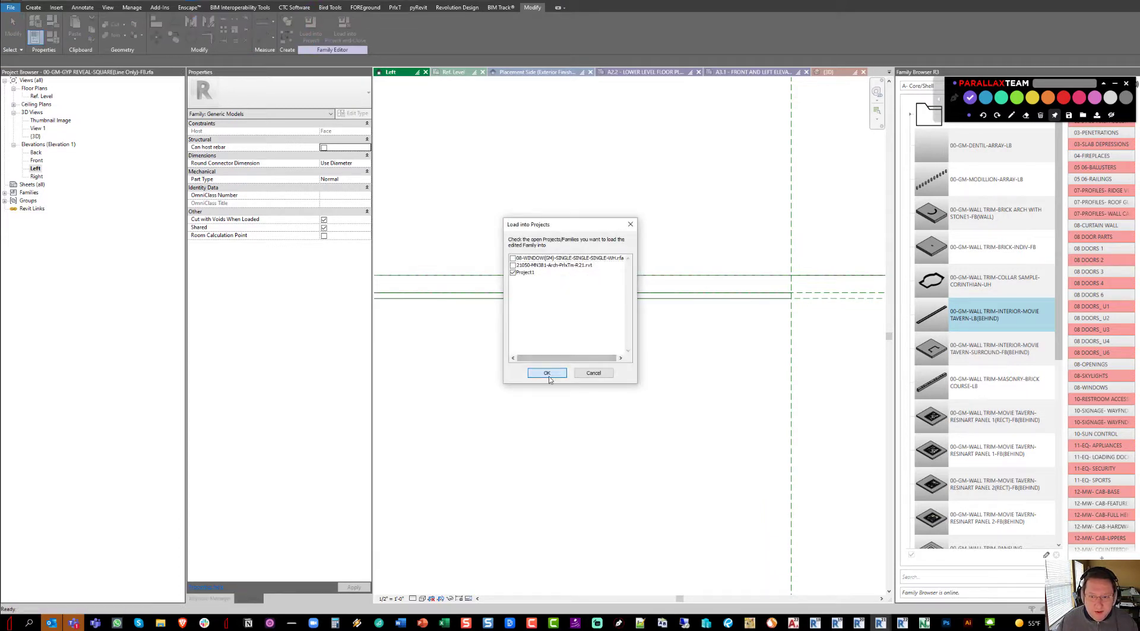
{"action": "left_click", "coordinate": [550, 373]}
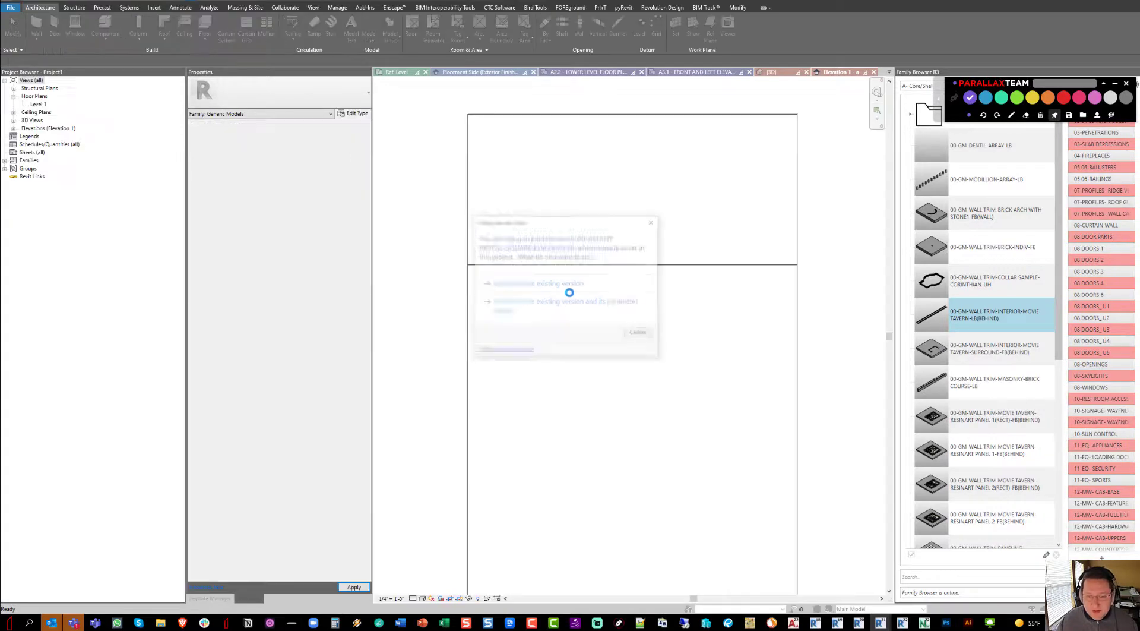
{"action": "left_click", "coordinate": [558, 290]}
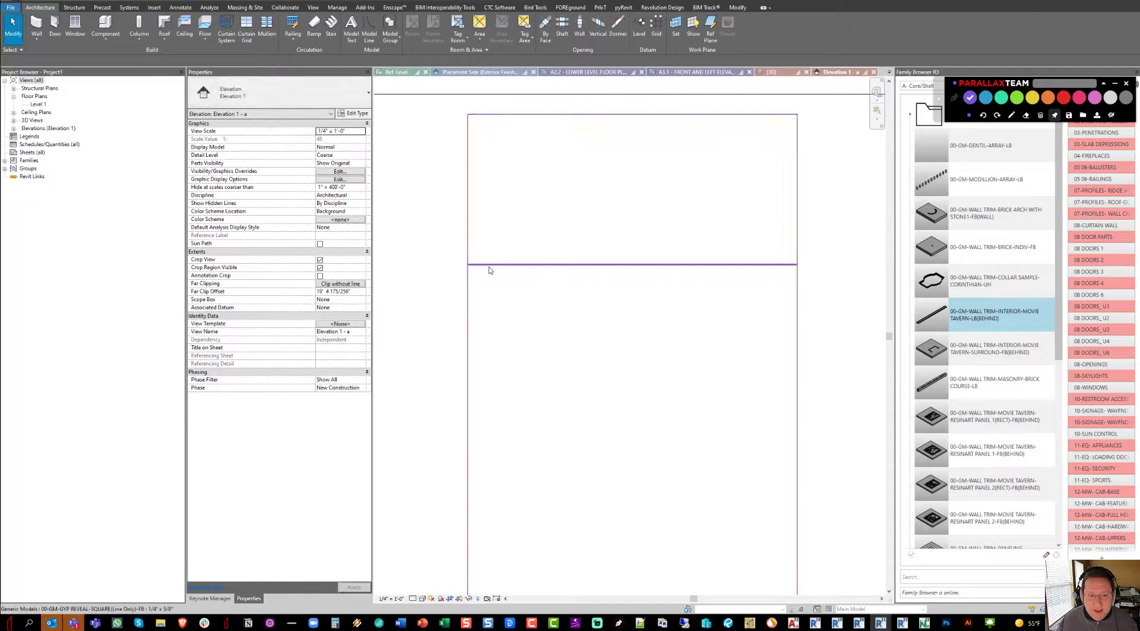
Review the 1/4" x 5/8" reveal component's type properties in the elevation without changing them
{"action": "left_click", "coordinate": [488, 268]}
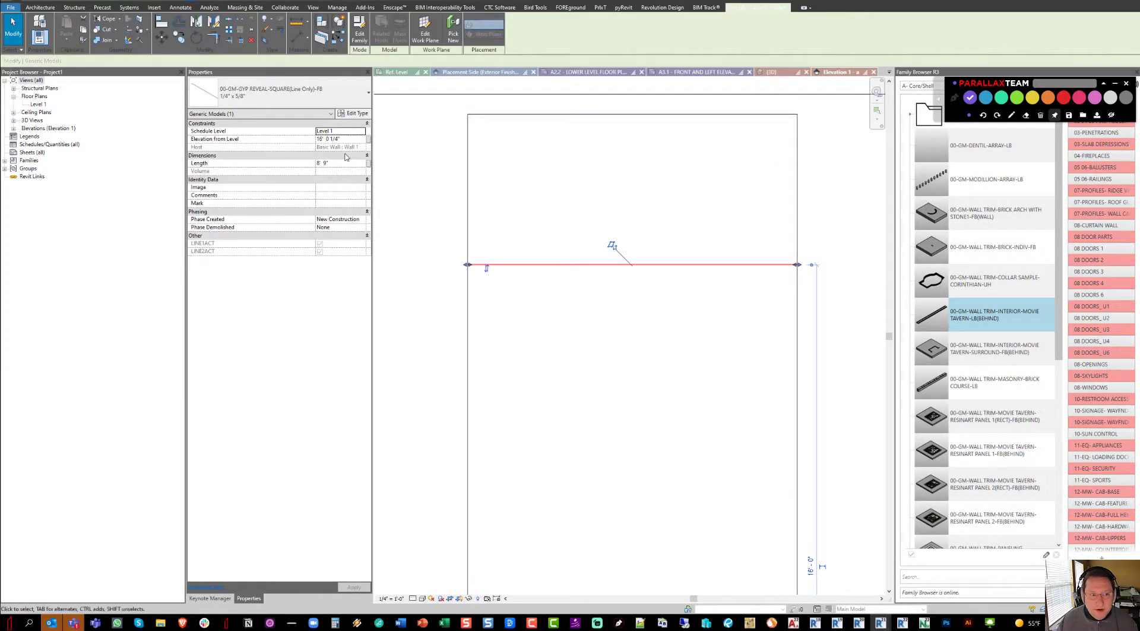
{"action": "left_click", "coordinate": [405, 236]}
{"action": "scroll", "coordinate": [466, 272], "scroll_direction": "up", "scroll_amount": 3}
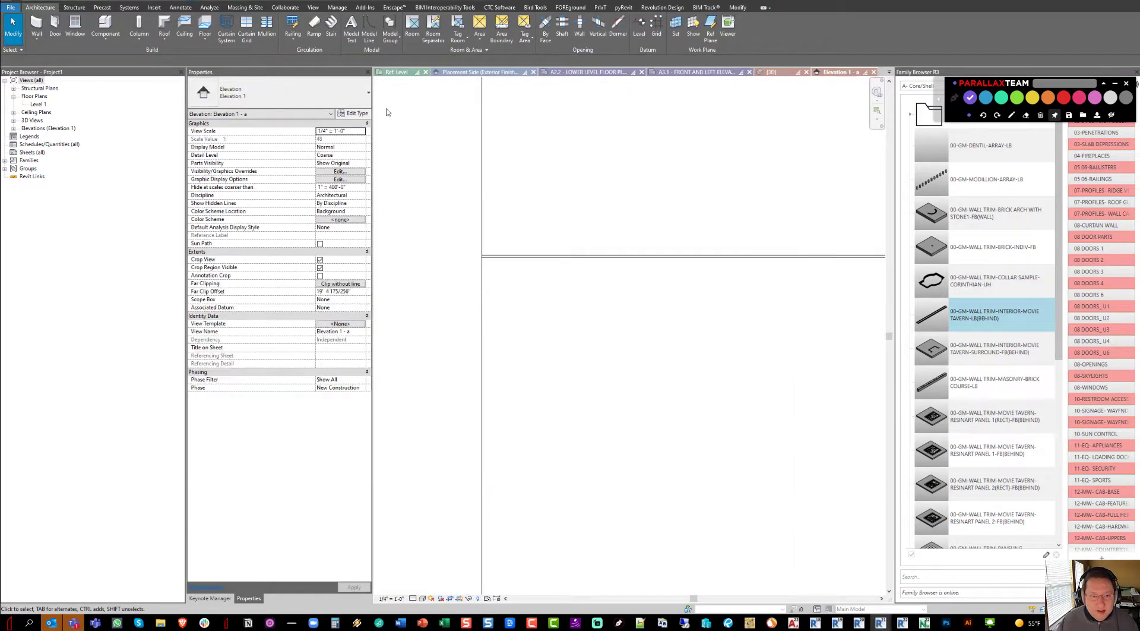
{"action": "left_click", "coordinate": [510, 257]}
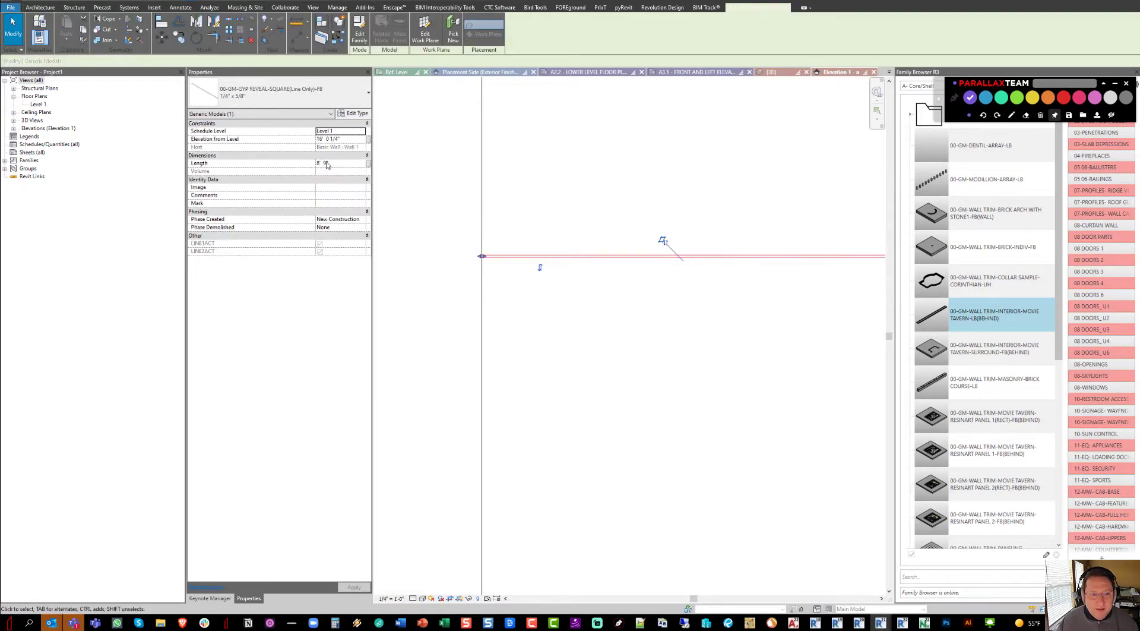
{"action": "left_click", "coordinate": [355, 114]}
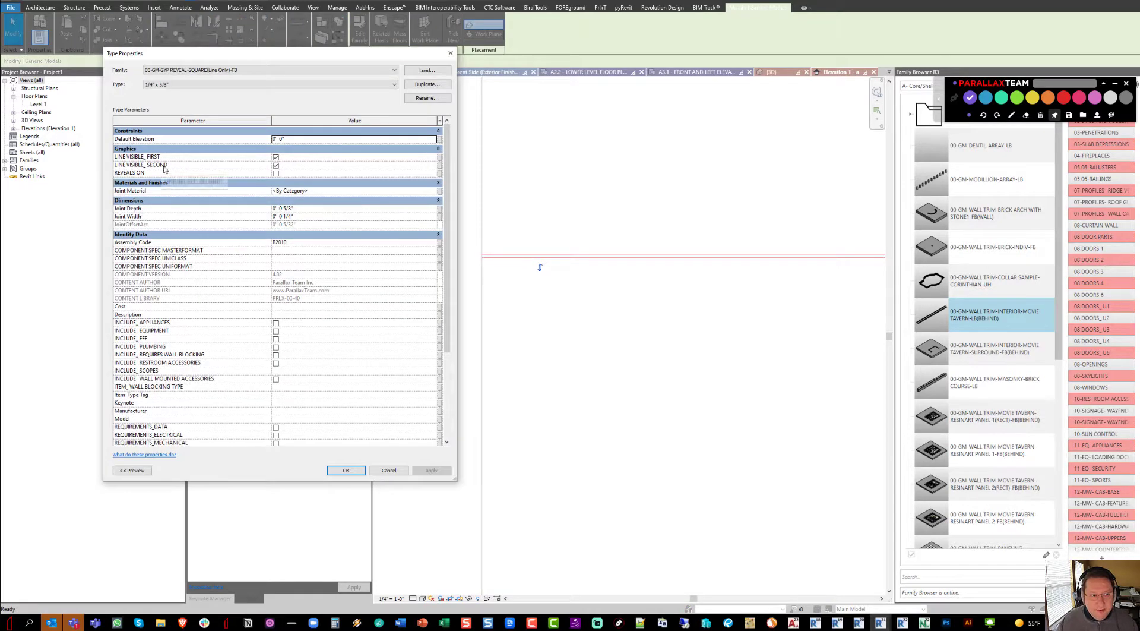
{"action": "left_click", "coordinate": [394, 469]}
{"action": "left_click", "coordinate": [455, 378]}
Turn off thin lines and enable REVEALS ON in the reveal component's type properties
{"action": "key", "text": "t"}
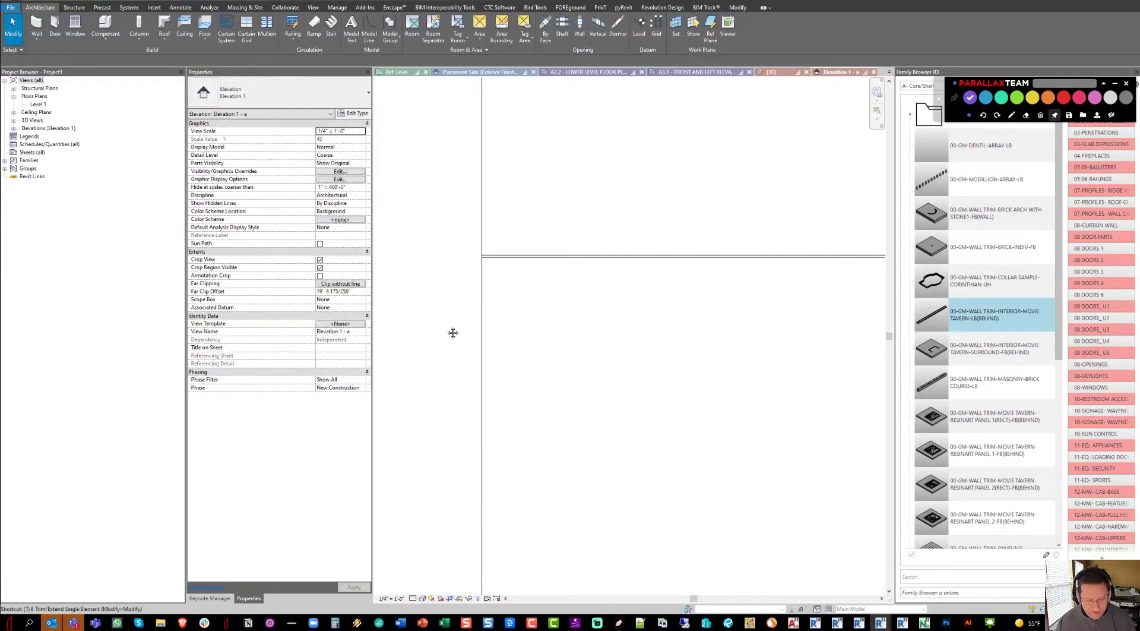
{"action": "scroll", "coordinate": [457, 335], "scroll_direction": "down", "scroll_amount": 3}
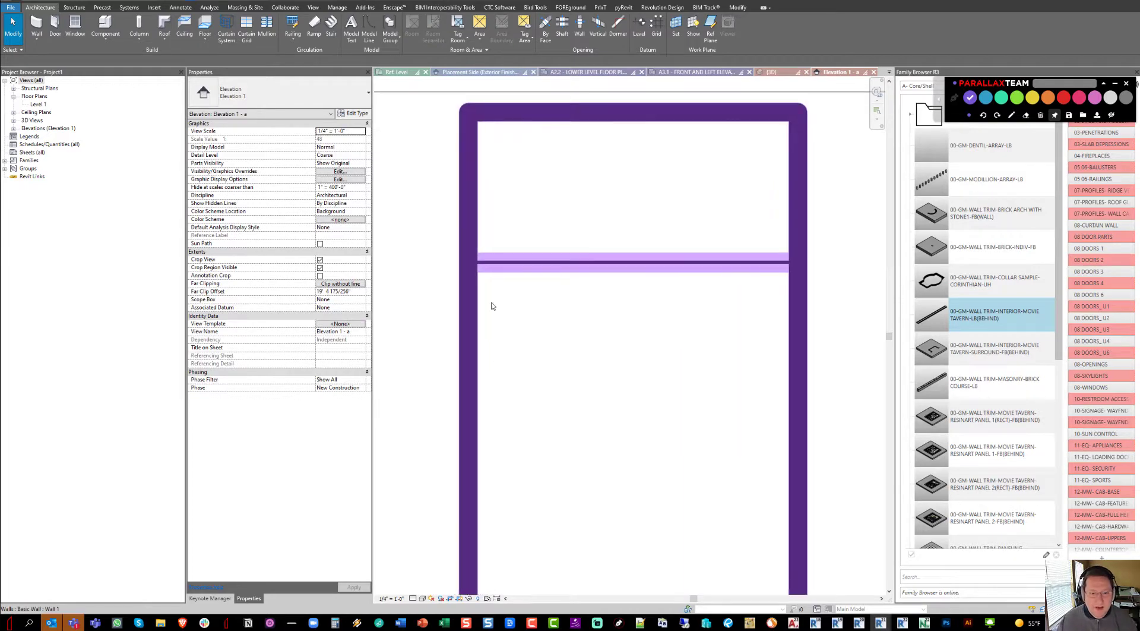
{"action": "left_click", "coordinate": [491, 262]}
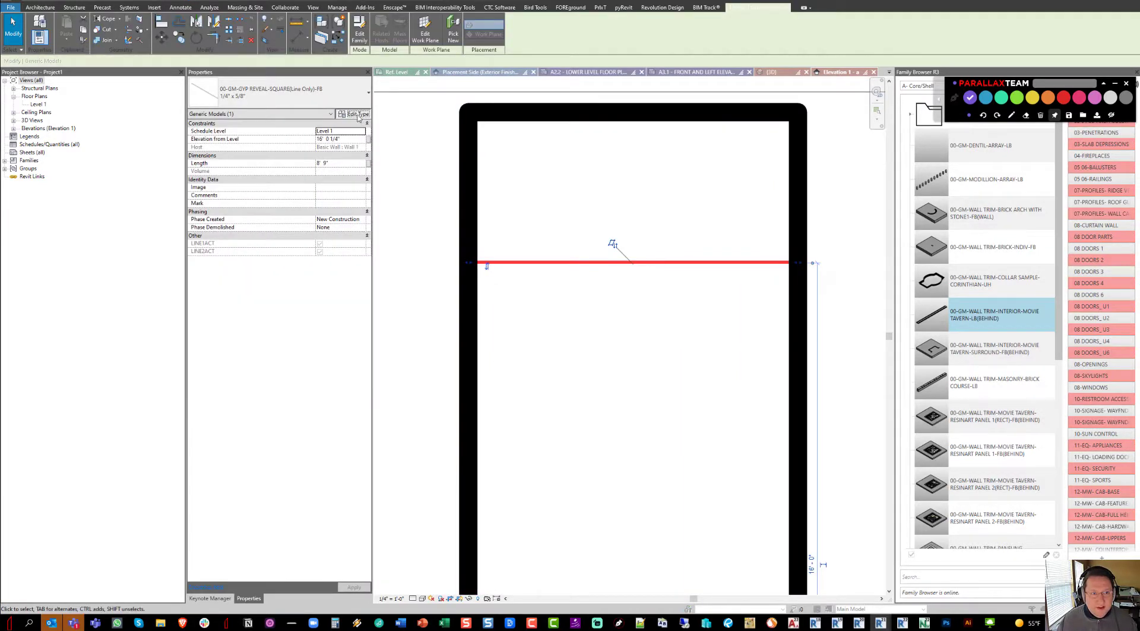
{"action": "left_click", "coordinate": [357, 114]}
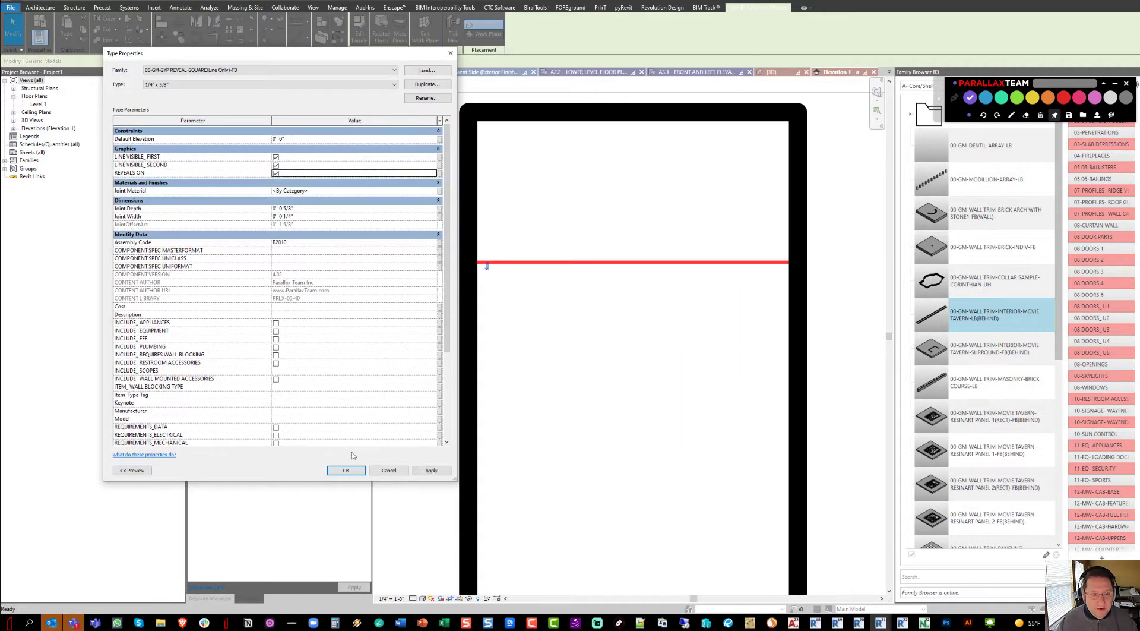
{"action": "left_click", "coordinate": [345, 472]}
{"action": "left_click", "coordinate": [425, 350]}
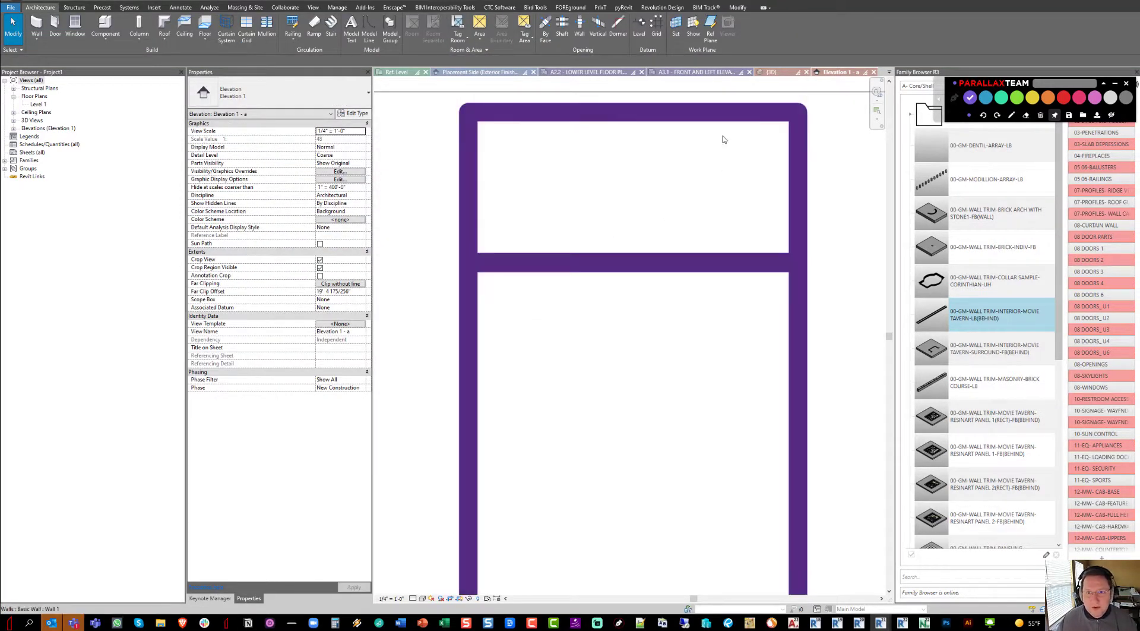
On sheet A3.1 - FRONT AND LEFT ELEVATIONS, delete the built-in vertical and horizontal wall reveals beside the ground-floor window
{"action": "left_click", "coordinate": [699, 72]}
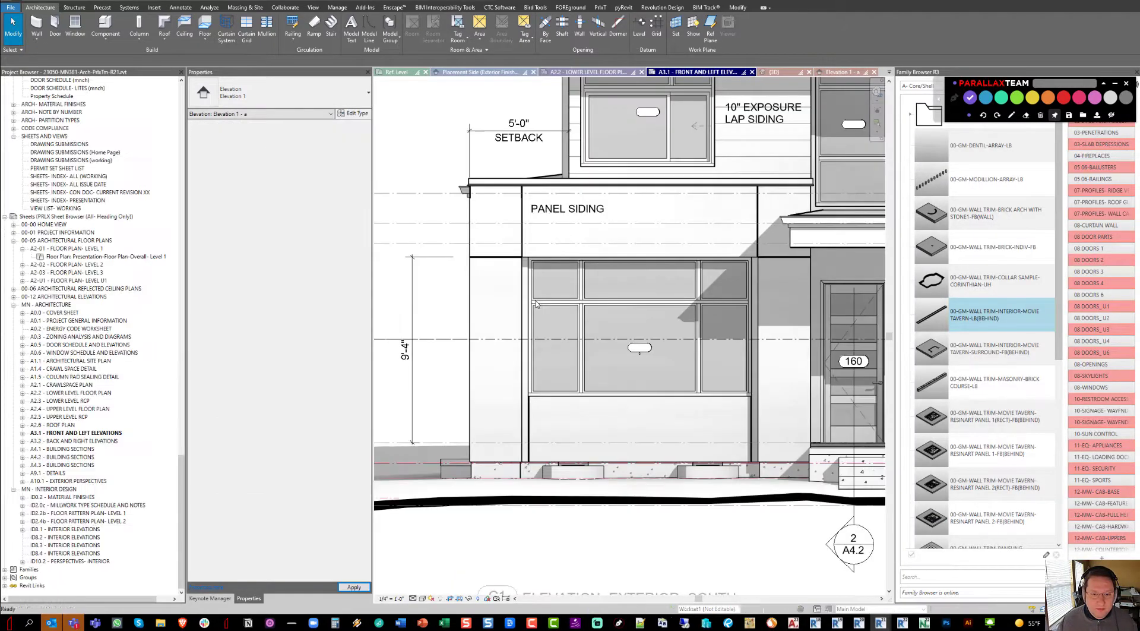
{"action": "left_click", "coordinate": [502, 256]}
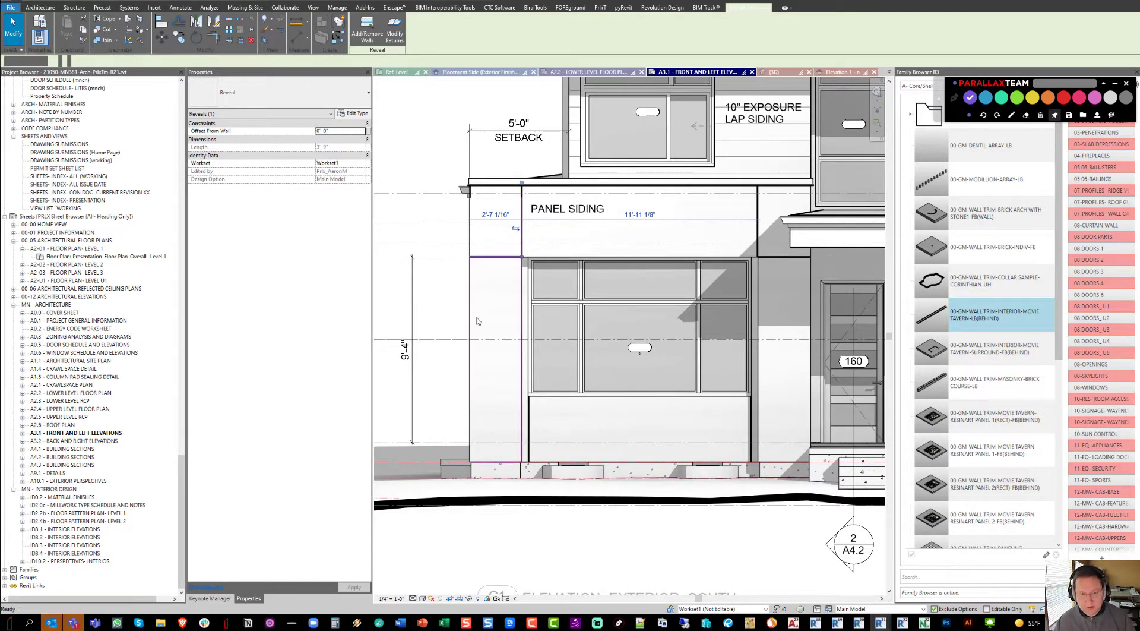
{"action": "key", "text": "Escape"}
{"action": "left_click", "coordinate": [496, 258]}
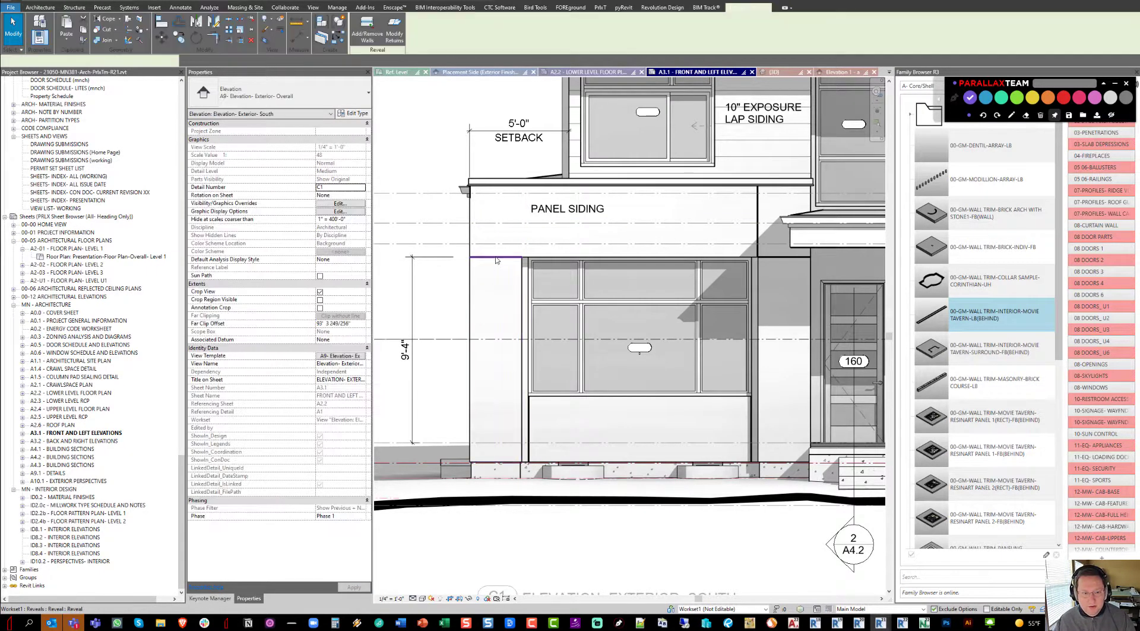
{"action": "key", "text": "Delete"}
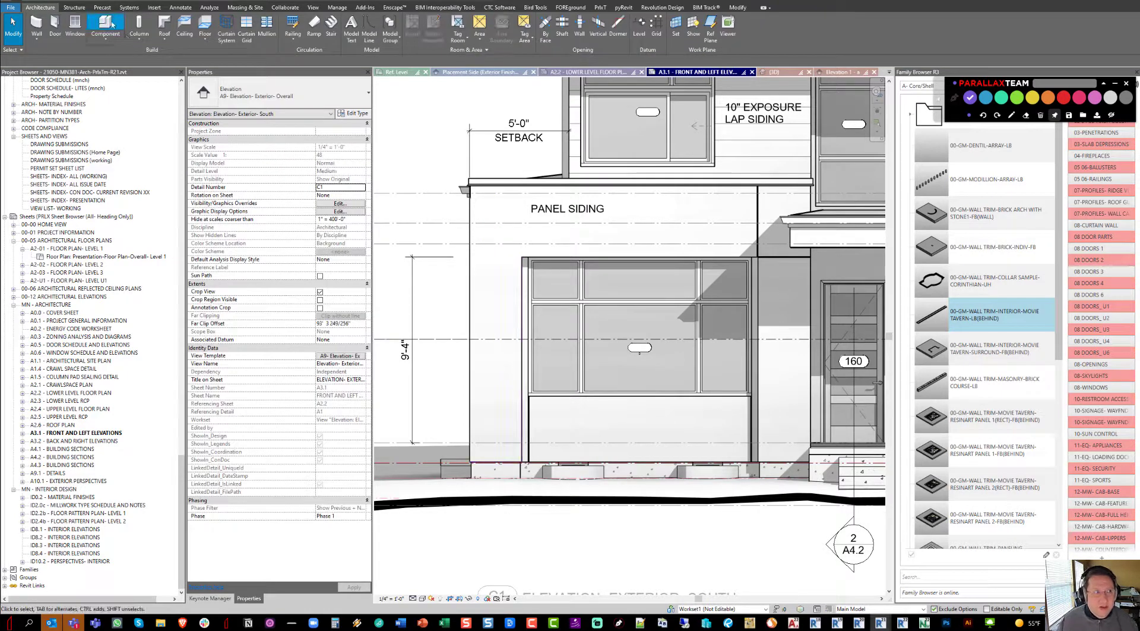
Place a 1" x 2/8" 00-GM-GYP REVEAL-SQUARE(Line Only)-FB component on the panel siding wall, snapped to the window opening's upper corner
{"action": "left_click", "coordinate": [493, 258]}
{"action": "scroll", "coordinate": [494, 258], "scroll_direction": "up", "scroll_amount": 4}
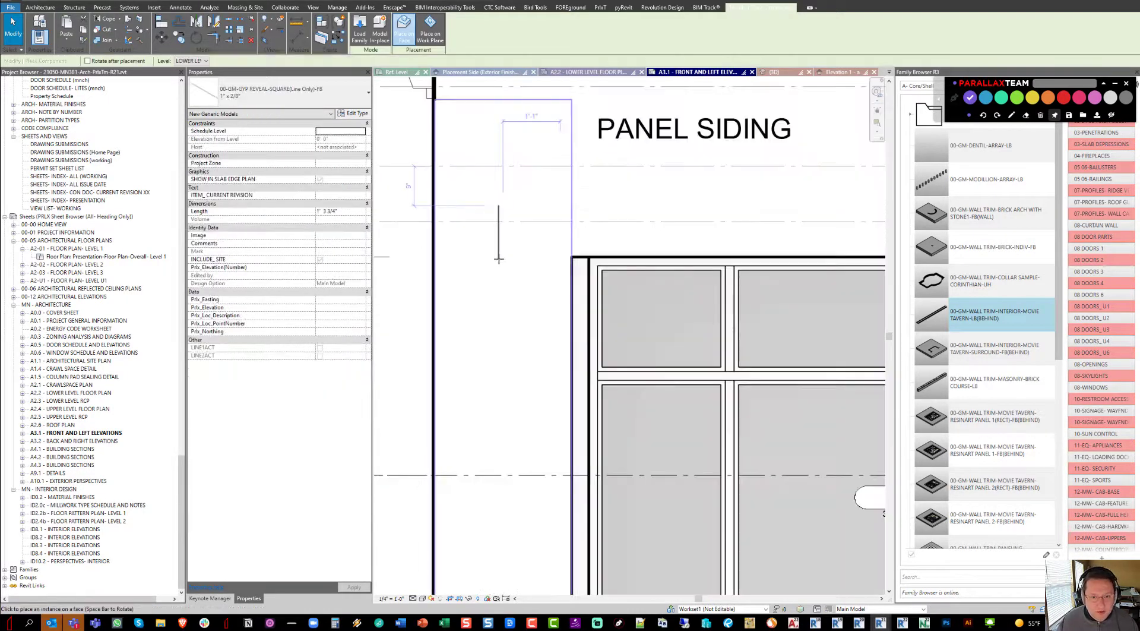
{"action": "scroll", "coordinate": [502, 258], "scroll_direction": "up", "scroll_amount": 5}
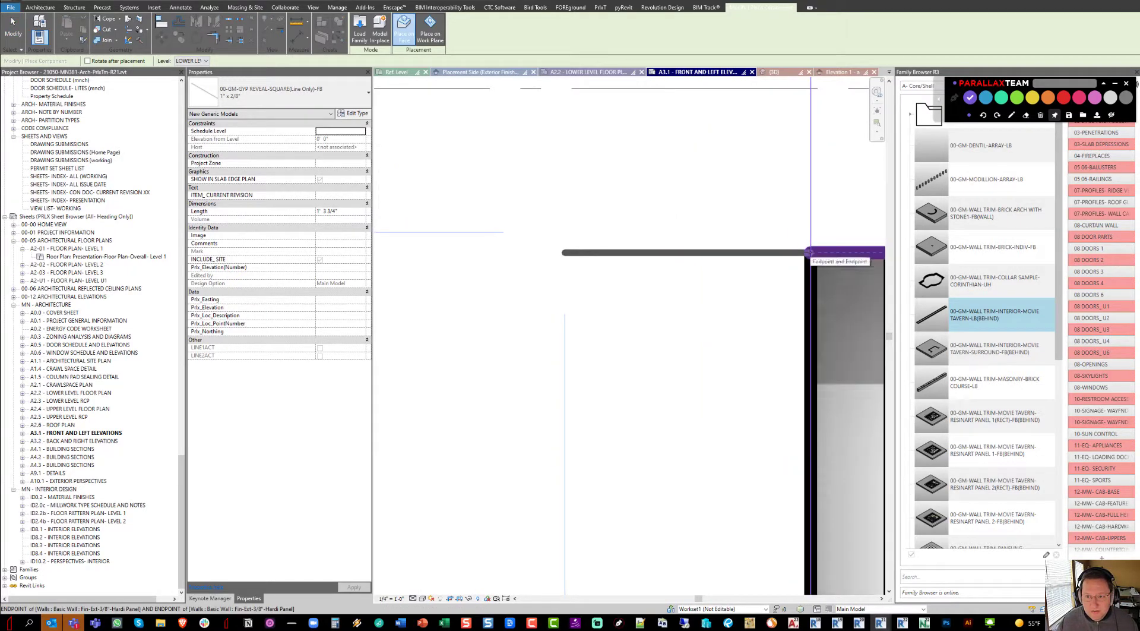
{"action": "left_click", "coordinate": [653, 252]}
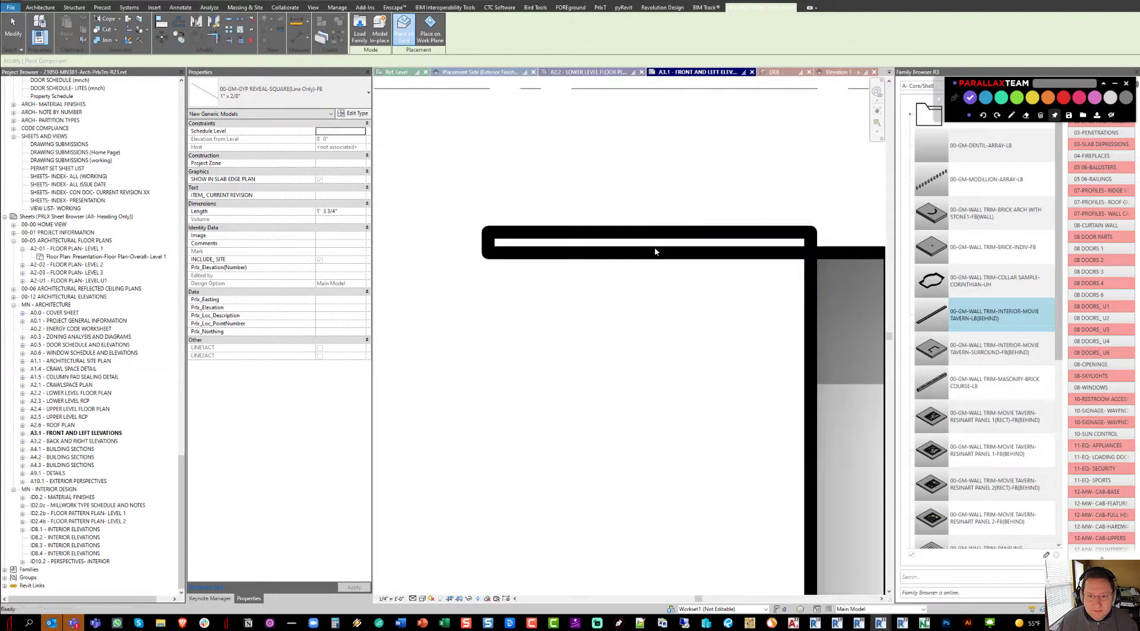
{"action": "key", "text": "Escape"}
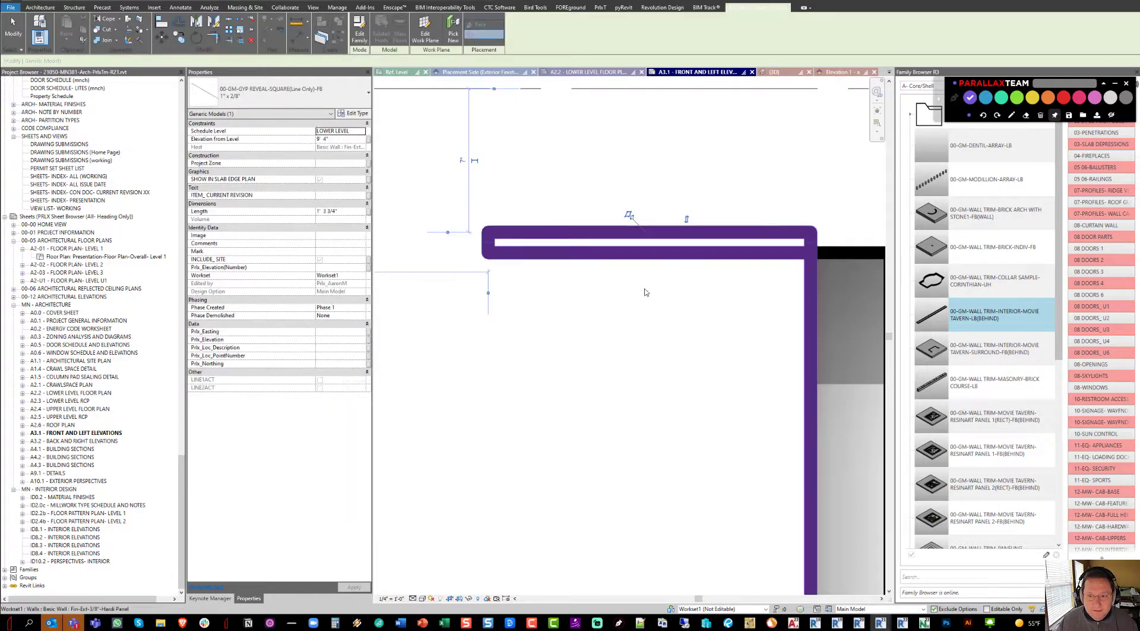
Flip the placed reveal component to the lower side of its placement line
{"action": "left_click", "coordinate": [670, 251]}
{"action": "left_click", "coordinate": [675, 235]}
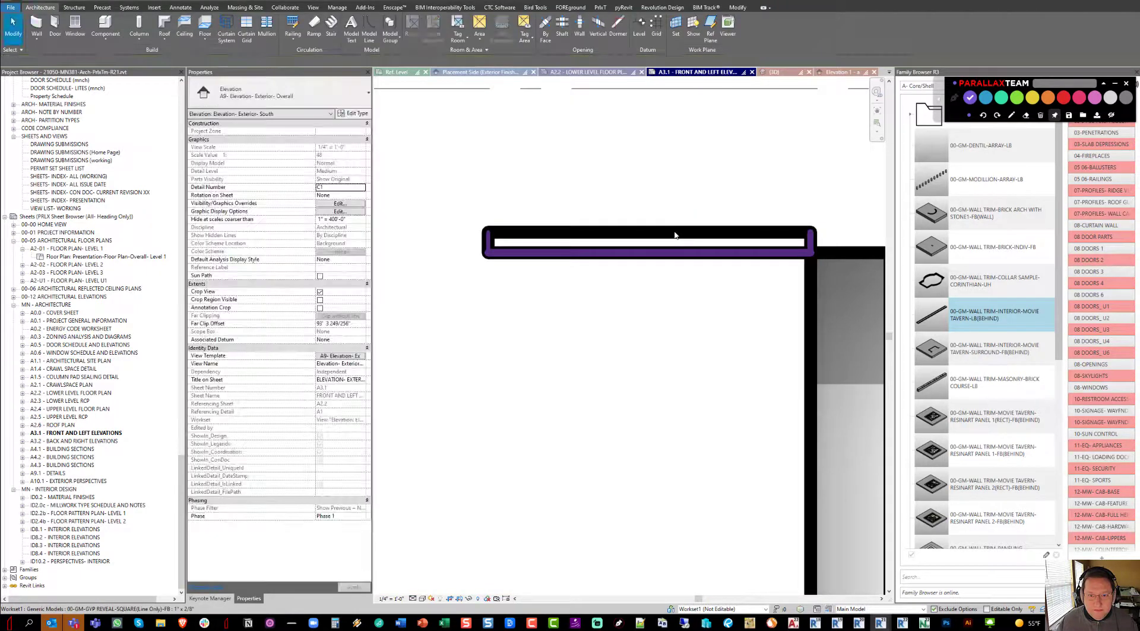
{"action": "left_click", "coordinate": [687, 218]}
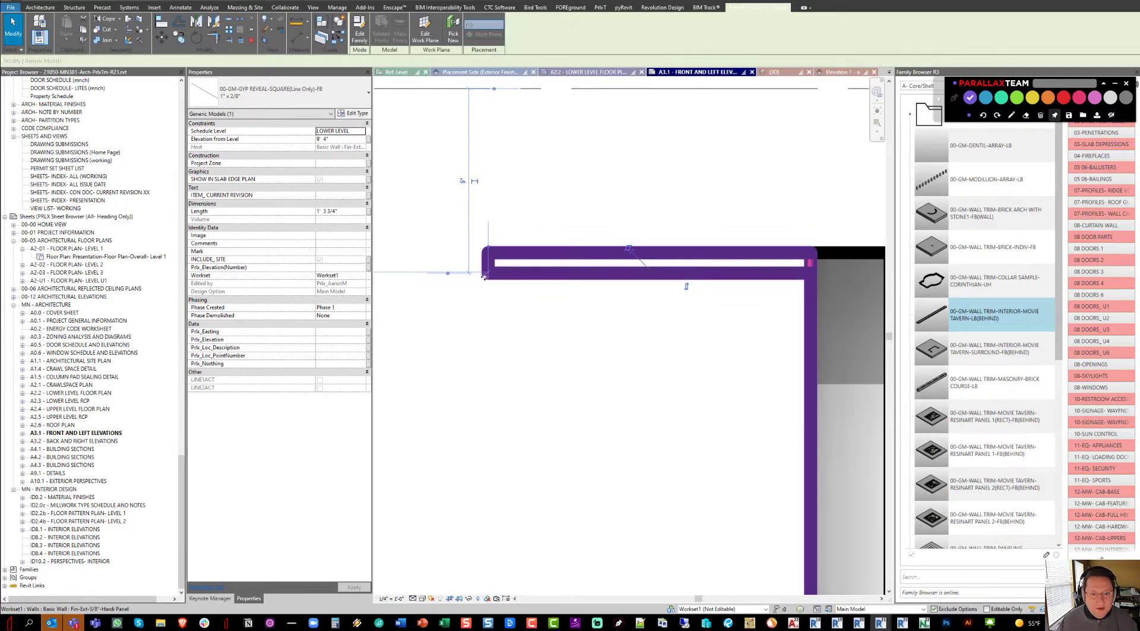
Stretch the reveal's free end to the wall's outer edge, for a length of 2' 7 1/8"
{"action": "scroll", "coordinate": [485, 275], "scroll_direction": "down", "scroll_amount": 3}
{"action": "key", "text": "Escape"}
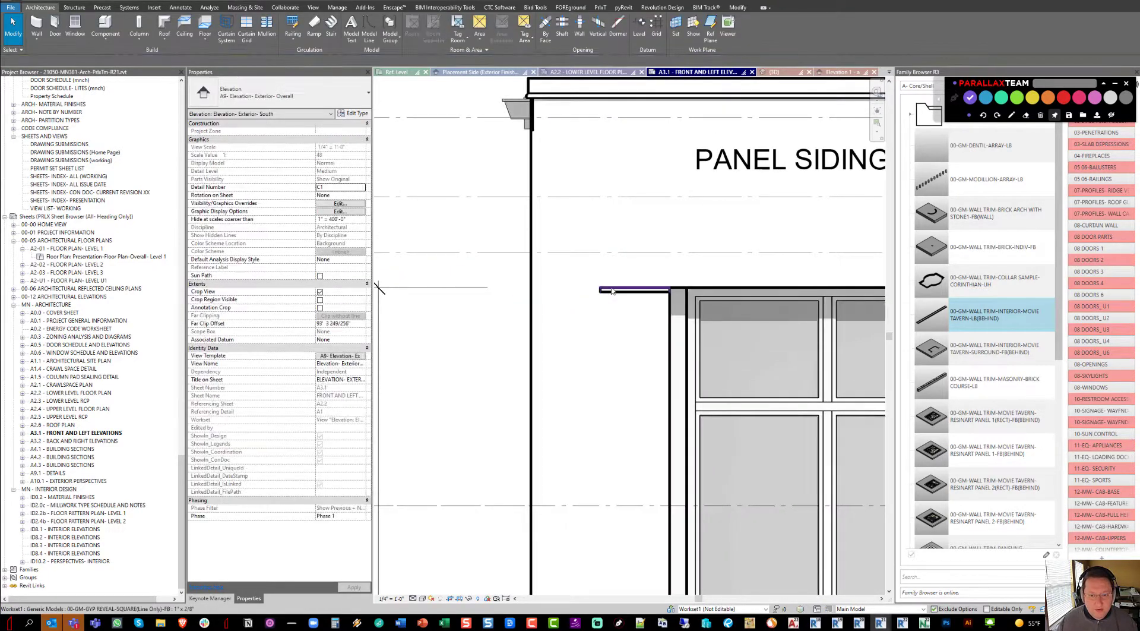
{"action": "left_click", "coordinate": [612, 290]}
{"action": "left_click_drag", "start_coordinate": [536, 291], "coordinate": [533, 299]}
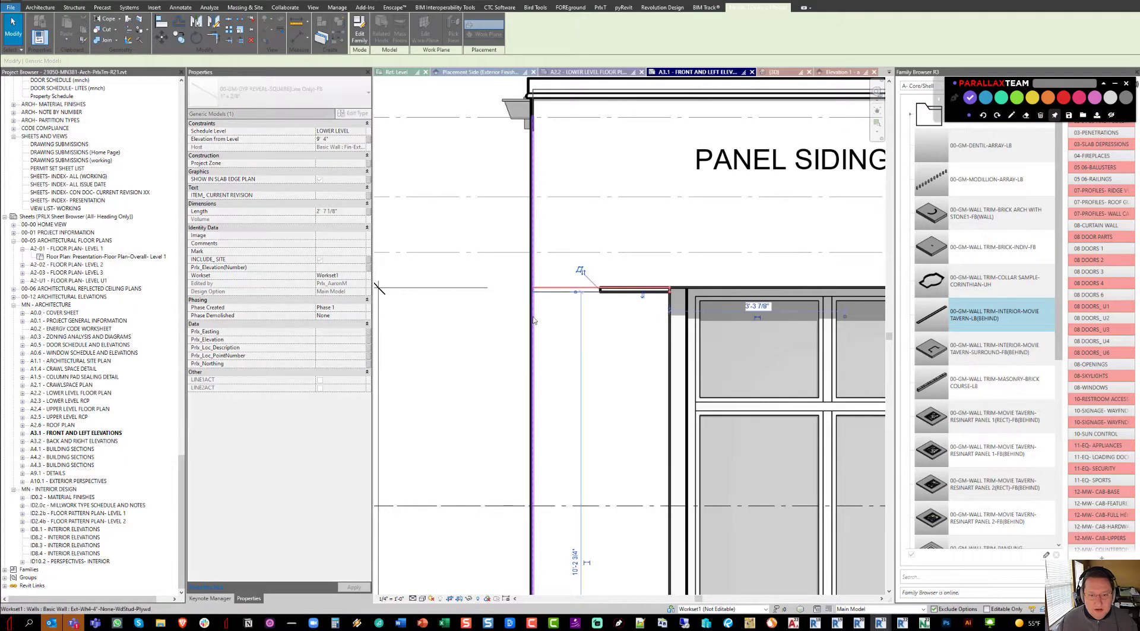
Turn on the first and second visible lines in the type properties of the horizontal reveal beside the ground-floor window
{"action": "scroll", "coordinate": [538, 315], "scroll_direction": "down", "scroll_amount": 5}
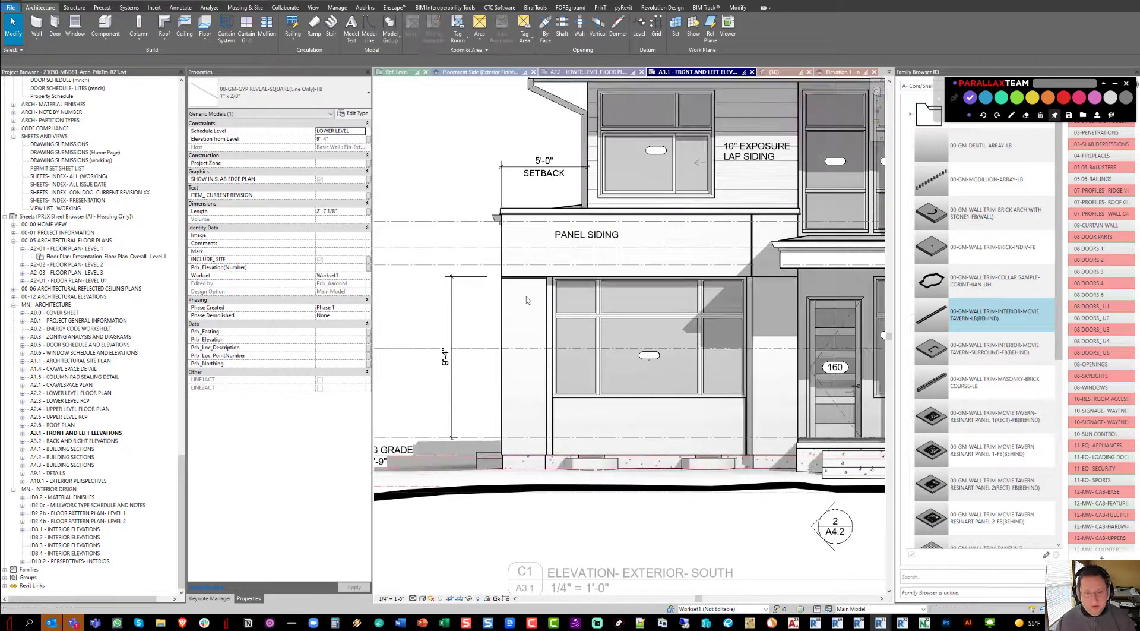
{"action": "key", "text": "Escape"}
{"action": "scroll", "coordinate": [523, 294], "scroll_direction": "up", "scroll_amount": 4}
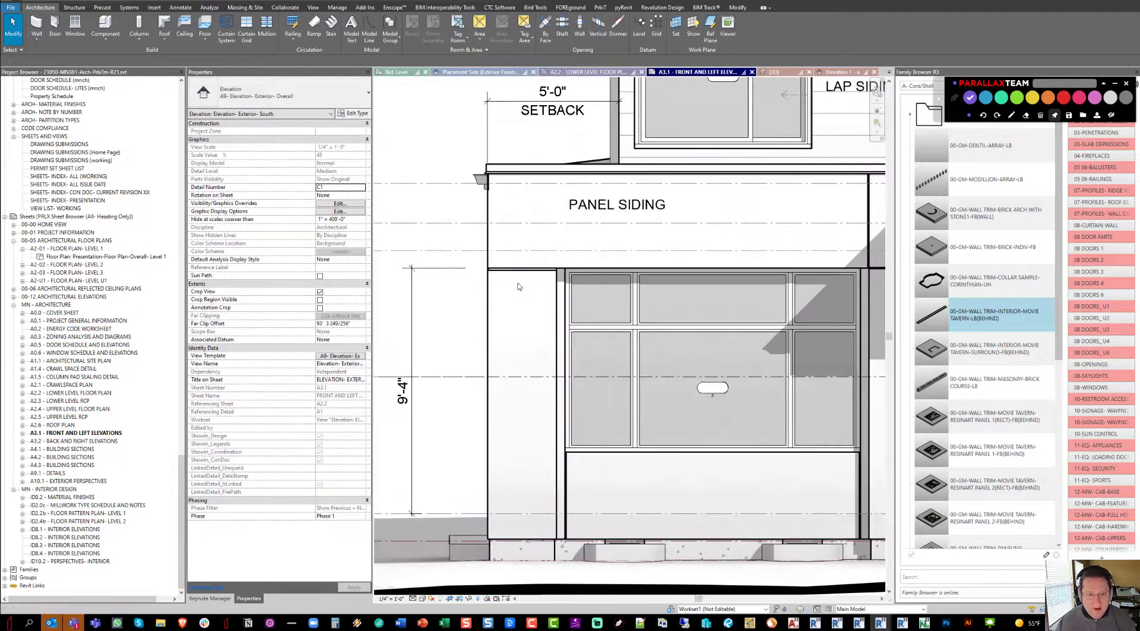
{"action": "scroll", "coordinate": [518, 286], "scroll_direction": "up", "scroll_amount": 2}
{"action": "left_click", "coordinate": [483, 262]}
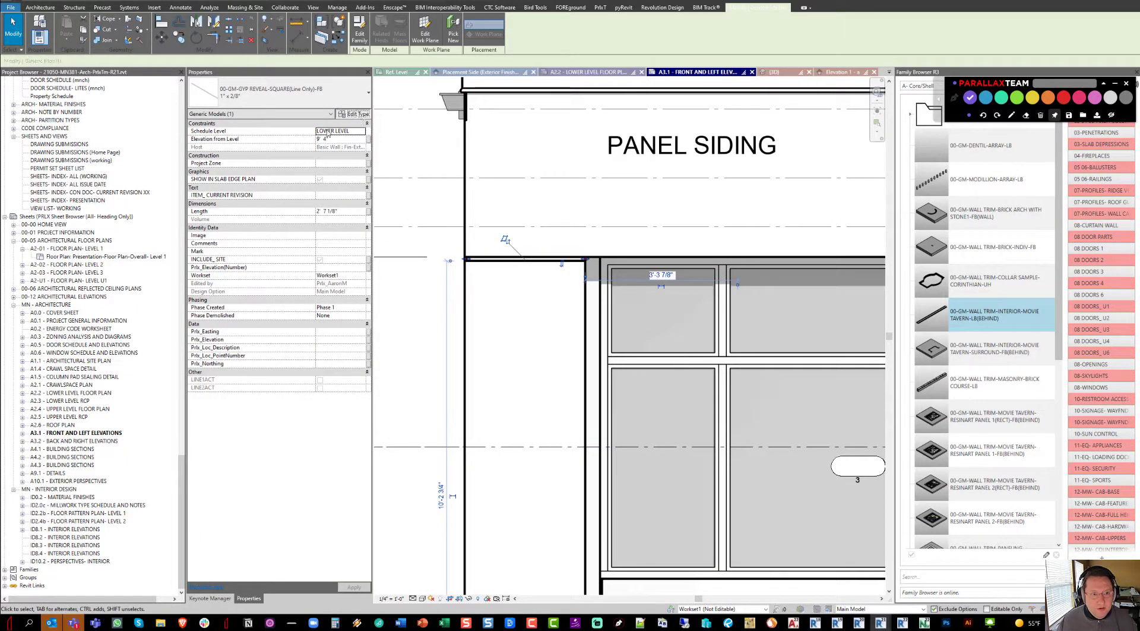
{"action": "left_click", "coordinate": [355, 114]}
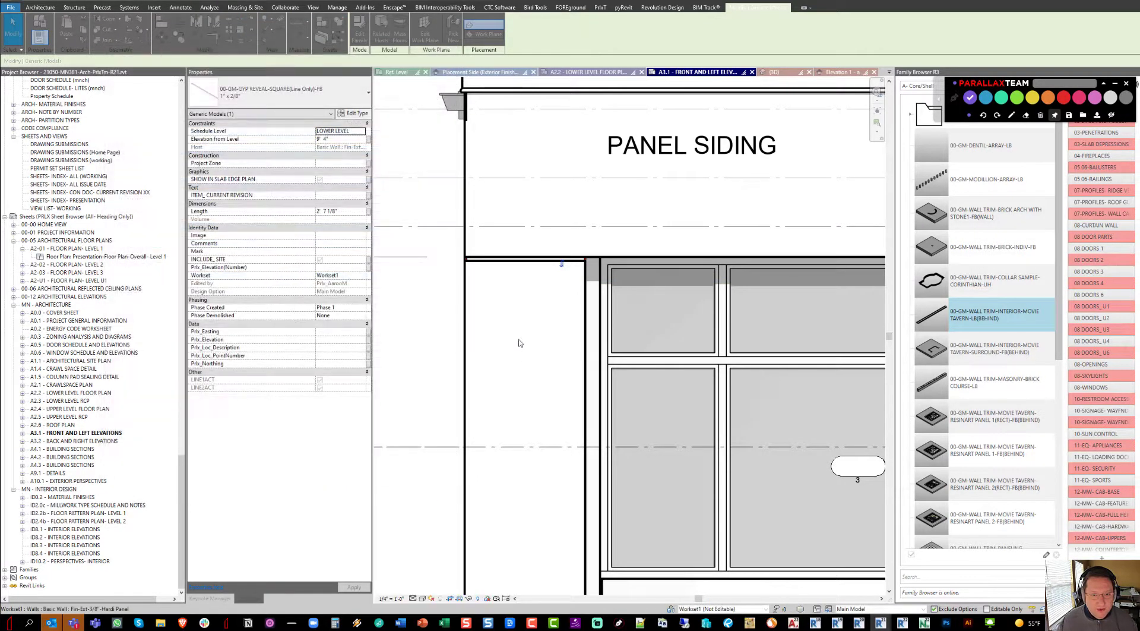
{"action": "left_click", "coordinate": [419, 292]}
{"action": "scroll", "coordinate": [429, 286], "scroll_direction": "up", "scroll_amount": 1}
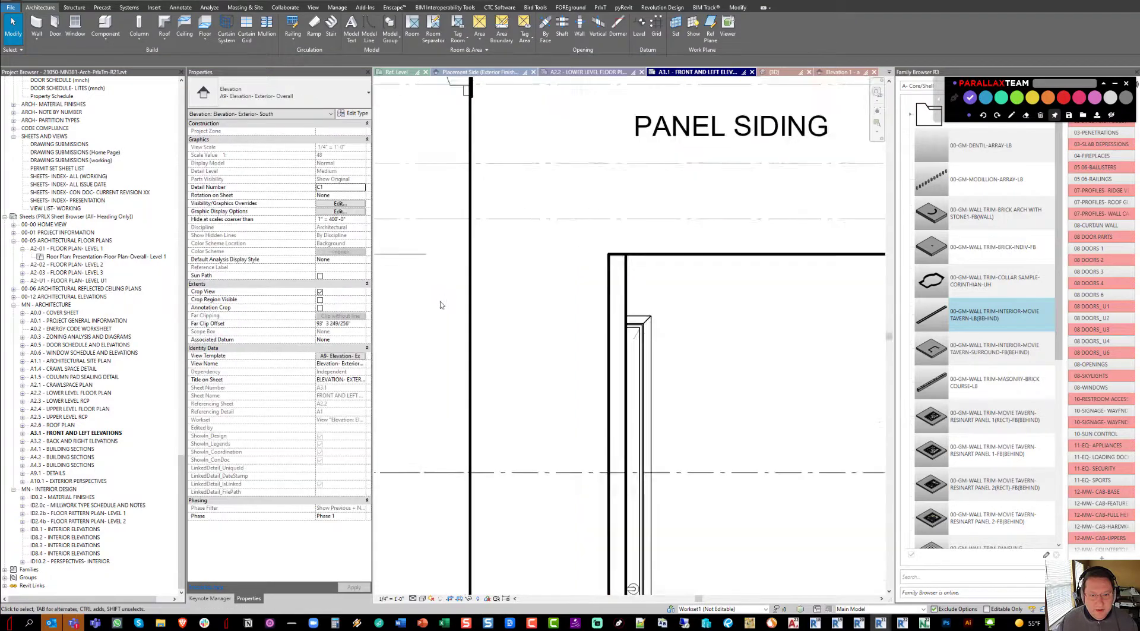
Edit the type of the horizontal 1" x 2/8" reveal so that only a single joint line is shown
{"action": "scroll", "coordinate": [441, 304], "scroll_direction": "down", "scroll_amount": 2}
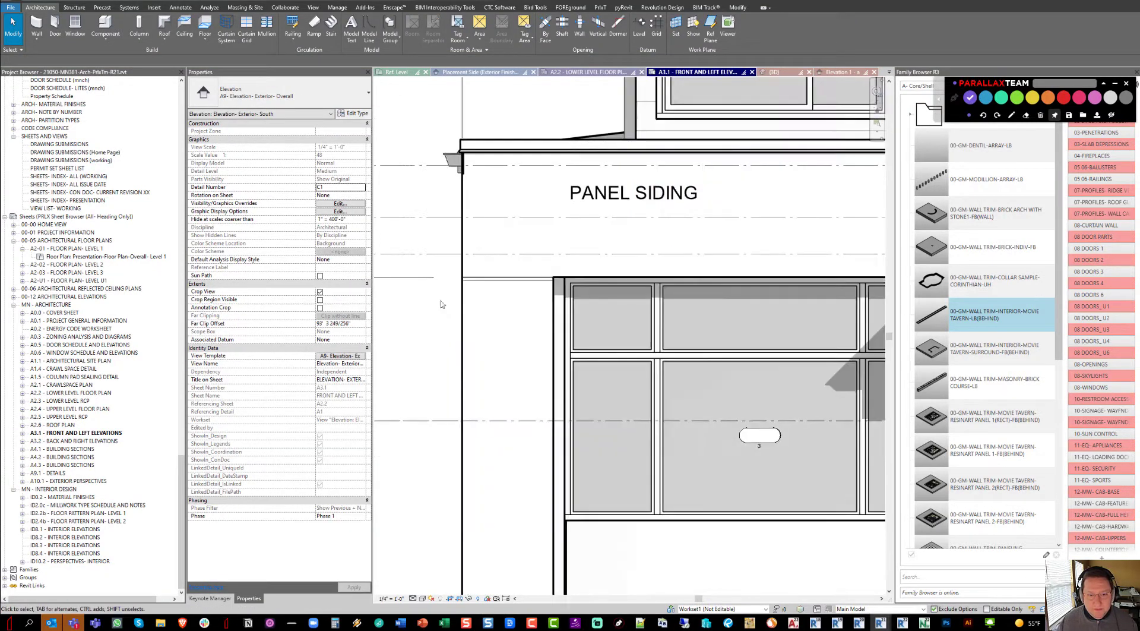
{"action": "scroll", "coordinate": [441, 305], "scroll_direction": "down", "scroll_amount": 1}
{"action": "left_click", "coordinate": [466, 288]}
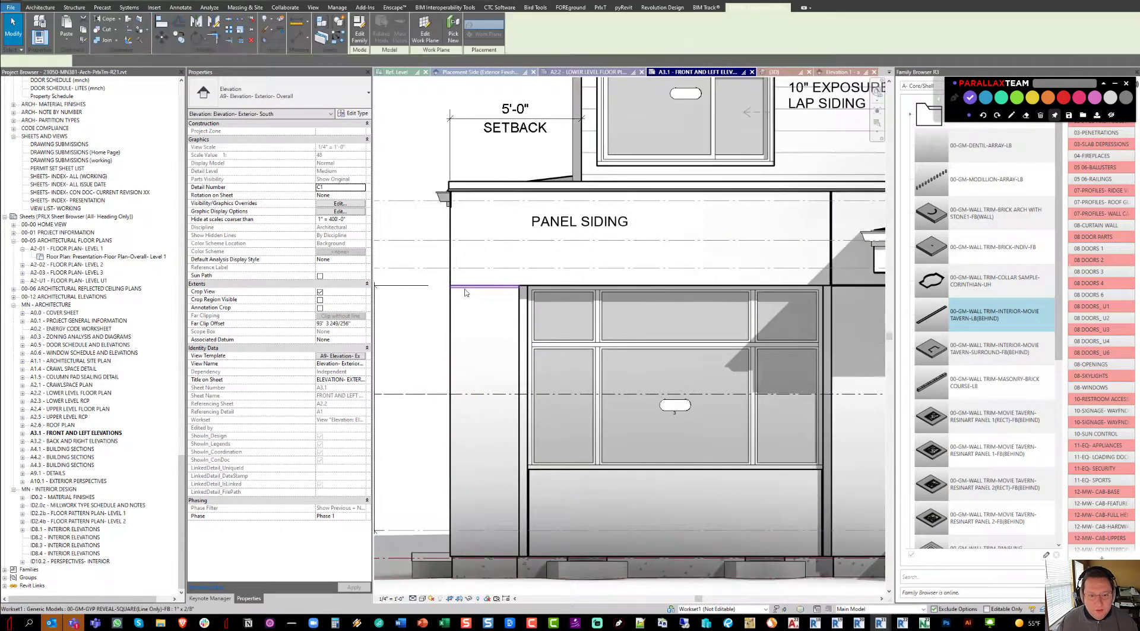
{"action": "left_click", "coordinate": [357, 115]}
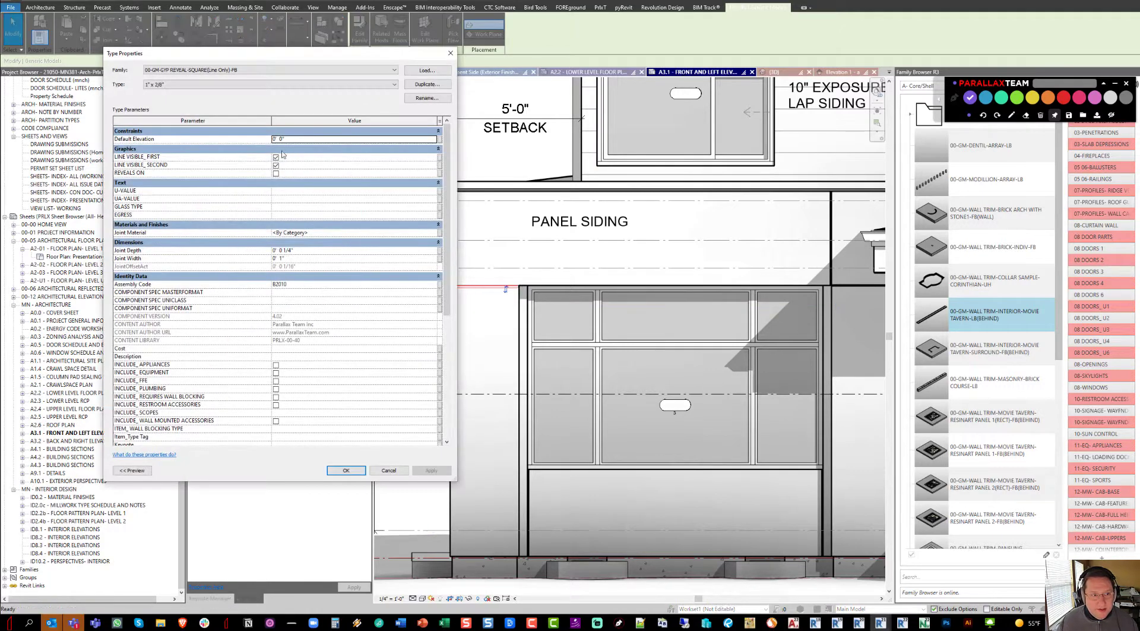
{"action": "left_click", "coordinate": [352, 473]}
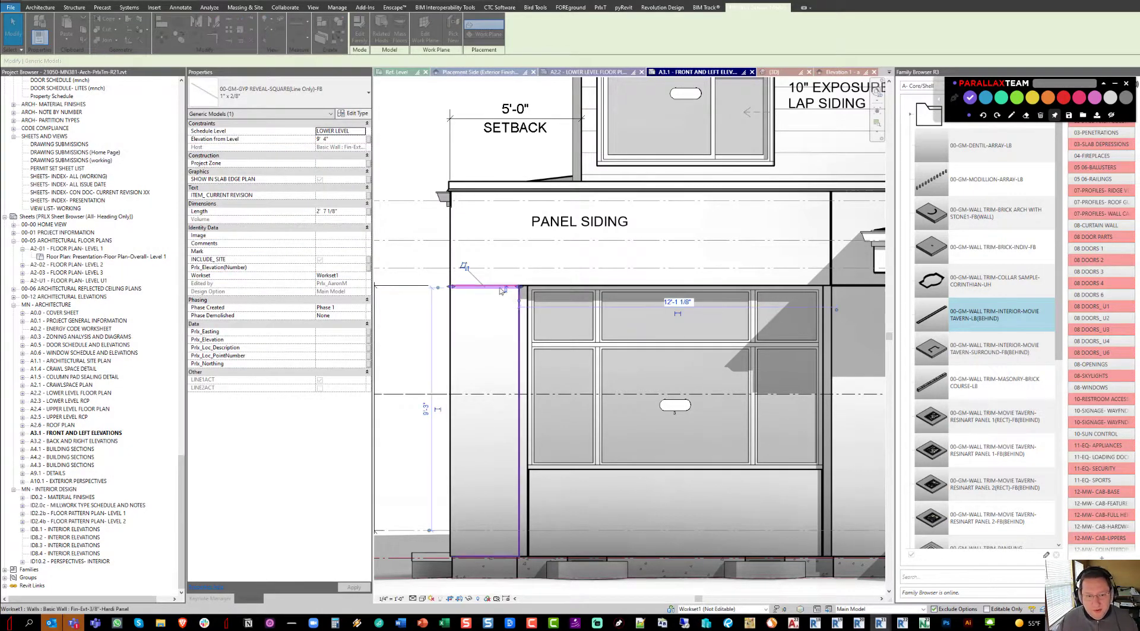
{"action": "key", "text": "Escape"}
{"action": "scroll", "coordinate": [499, 291], "scroll_direction": "up", "scroll_amount": 4}
{"action": "left_click", "coordinate": [497, 290]}
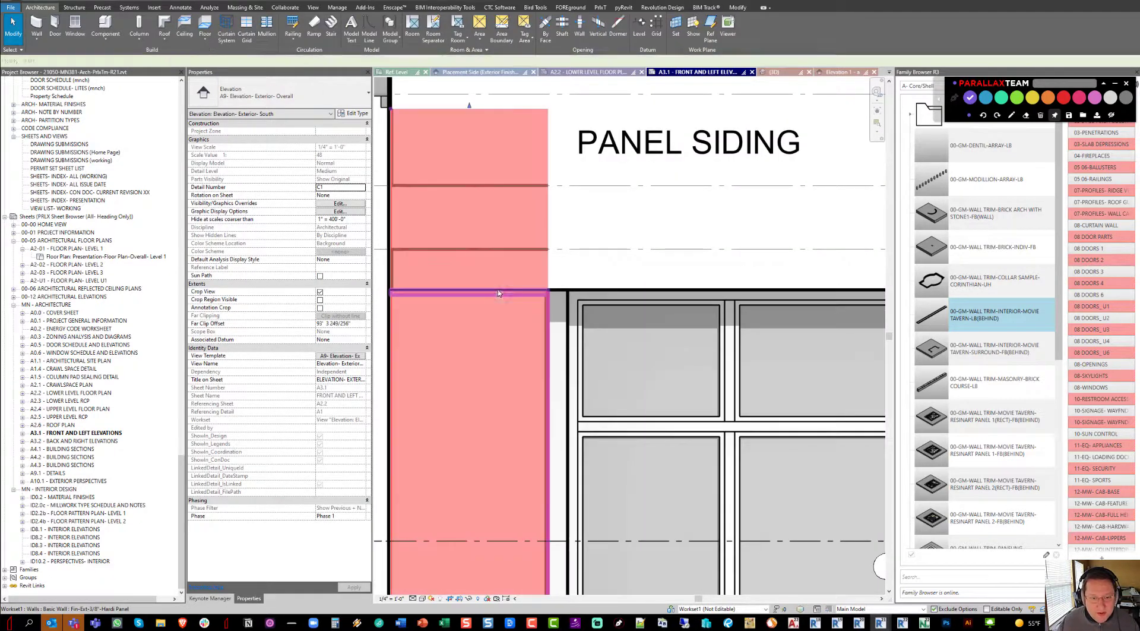
{"action": "key", "text": "Escape"}
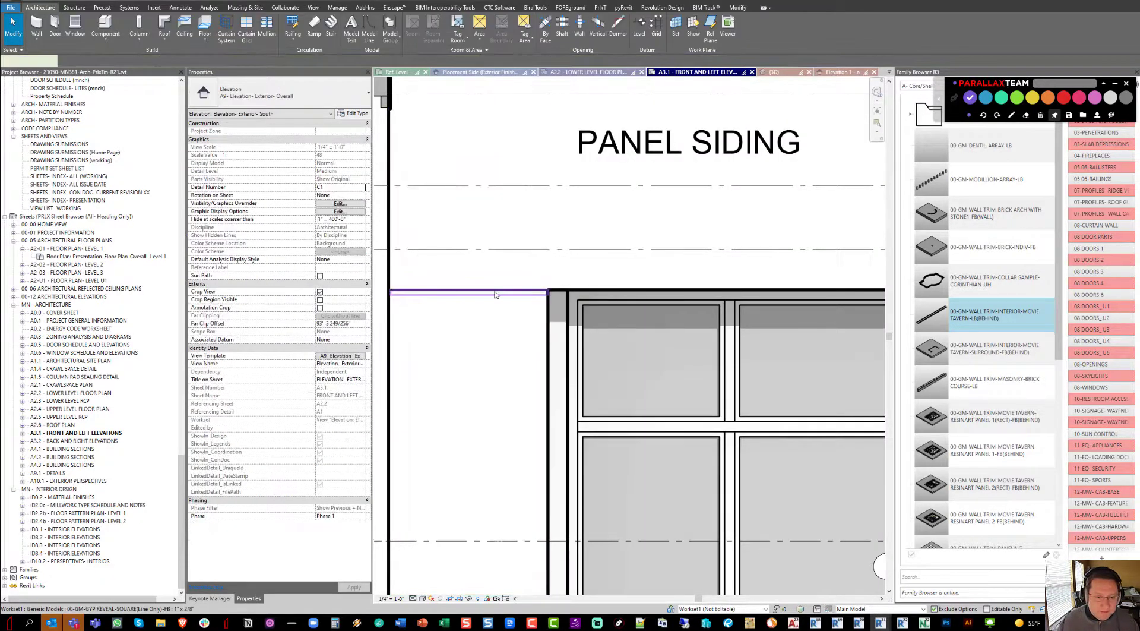
Place a similar reveal vertically on the panel siding wall, running 2' 7 1/8" upward from the window opening's upper outer corner
{"action": "right_click", "coordinate": [496, 294]}
{"action": "left_click", "coordinate": [530, 368]}
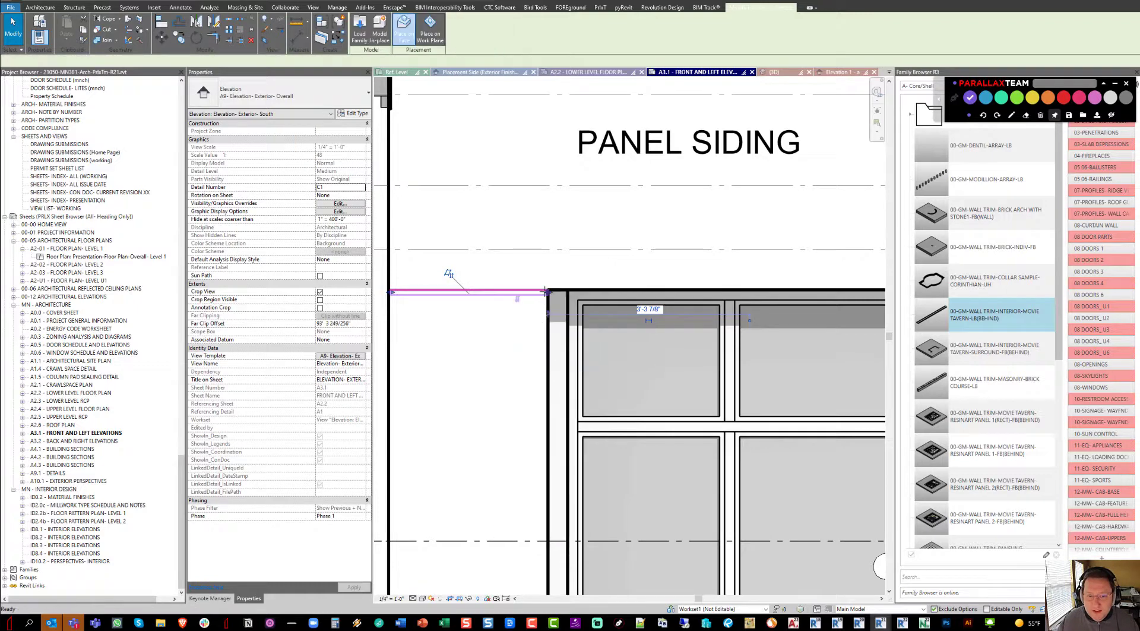
{"action": "scroll", "coordinate": [547, 279], "scroll_direction": "up", "scroll_amount": 3}
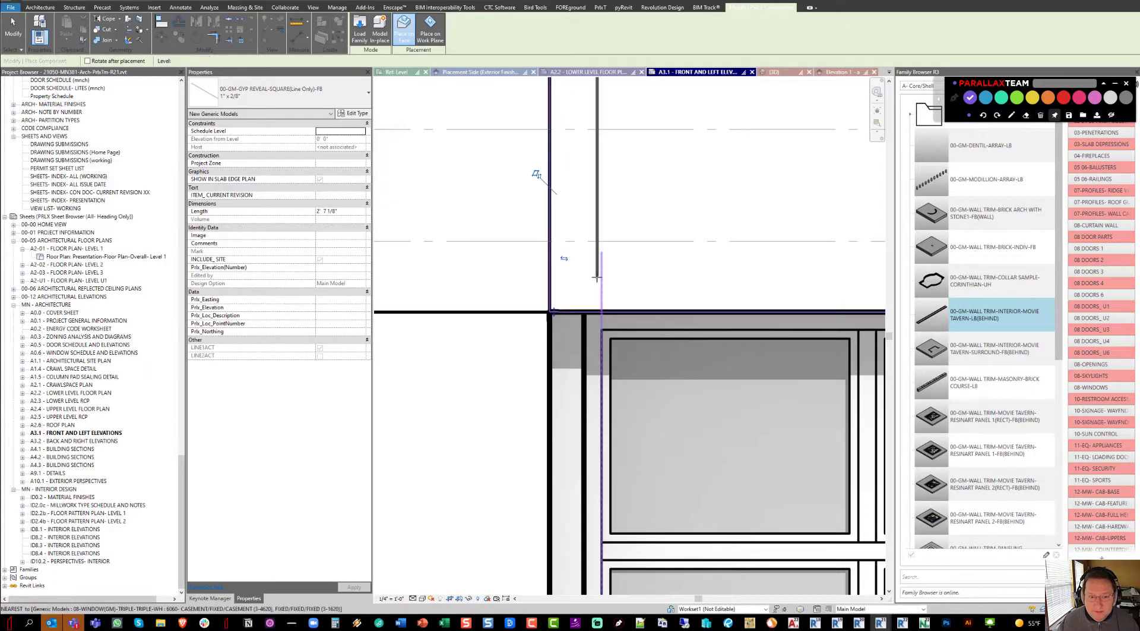
{"action": "key", "text": "Escape"}
{"action": "key", "text": "Escape"}
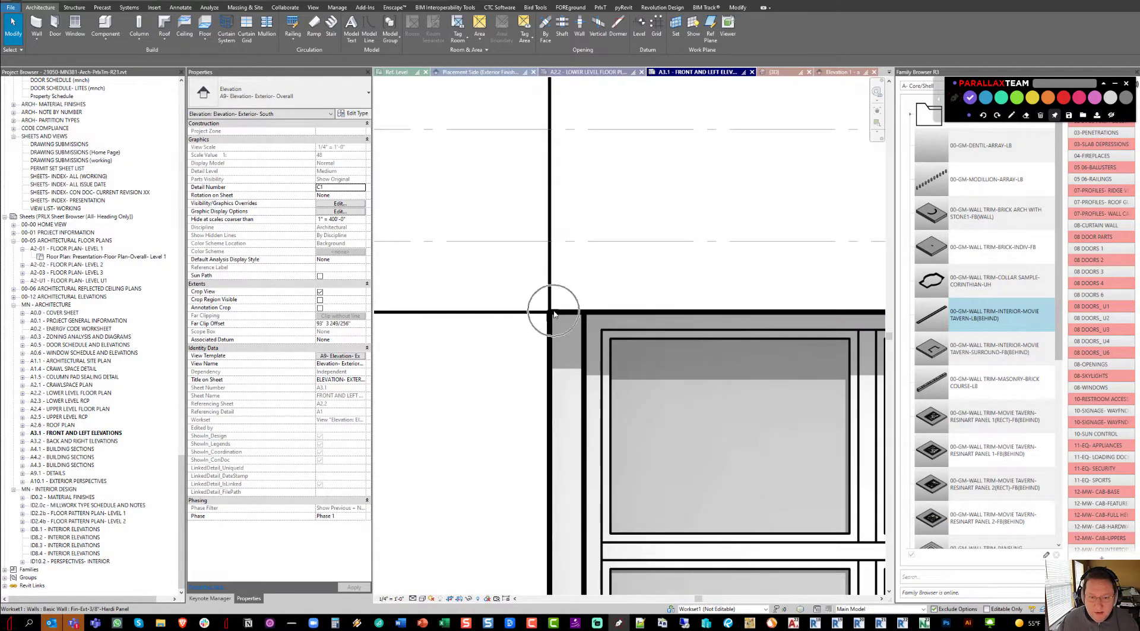
Stretch the vertical reveal's upper end to the top of the panel siding wall, below the roof edge
{"action": "scroll", "coordinate": [554, 313], "scroll_direction": "down", "scroll_amount": 2}
{"action": "left_click", "coordinate": [554, 259]}
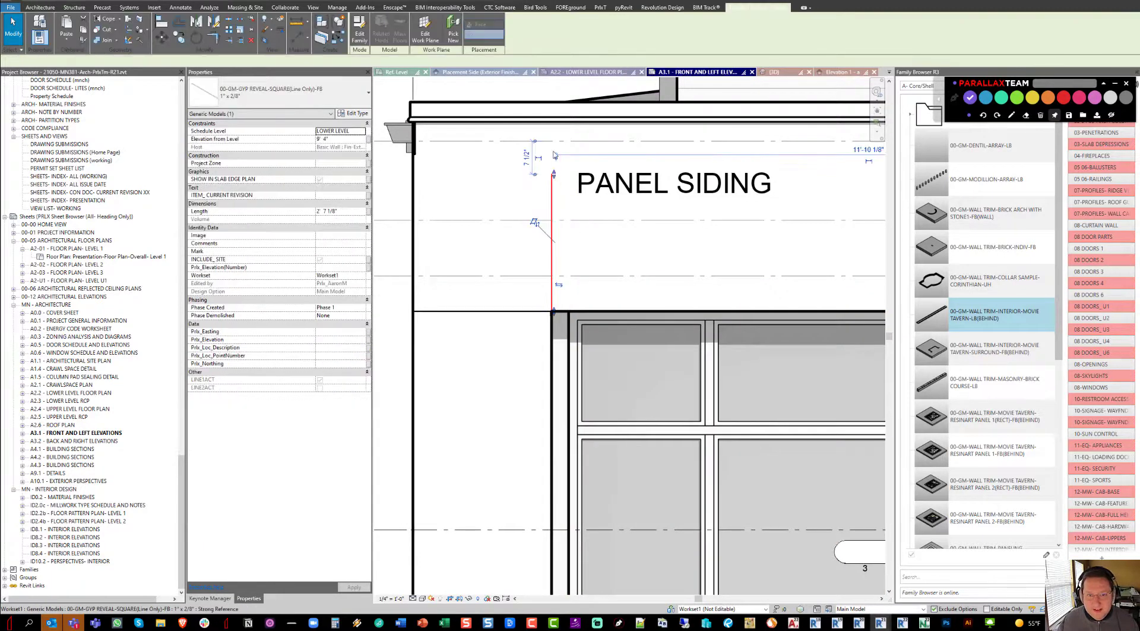
{"action": "left_click_drag", "start_coordinate": [554, 155], "coordinate": [554, 121]}
{"action": "key", "text": "Escape"}
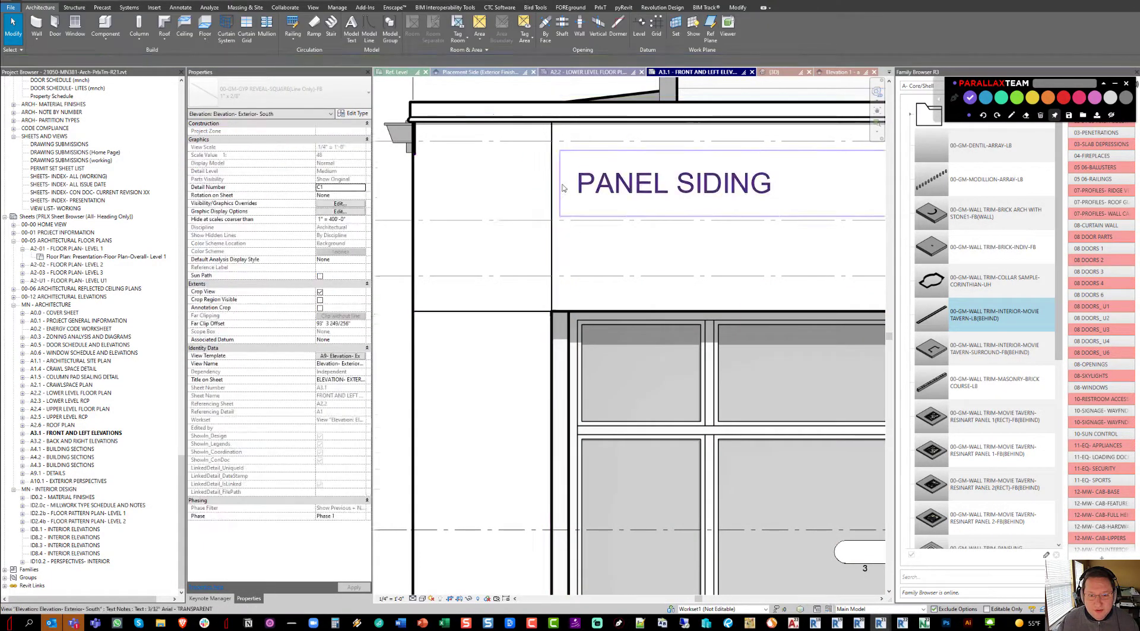
Dismiss the project save reminder without saving and examine the panel joints around the ground-floor window
{"action": "scroll", "coordinate": [564, 188], "scroll_direction": "down", "scroll_amount": 3}
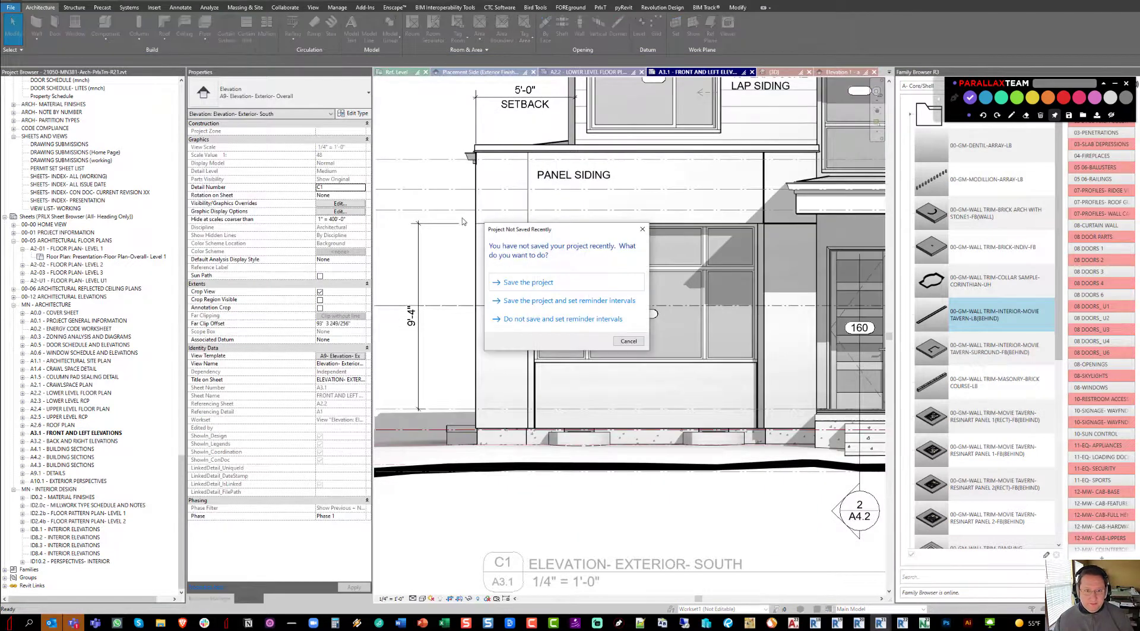
{"action": "key", "text": "Escape"}
{"action": "scroll", "coordinate": [451, 196], "scroll_direction": "up", "scroll_amount": 3}
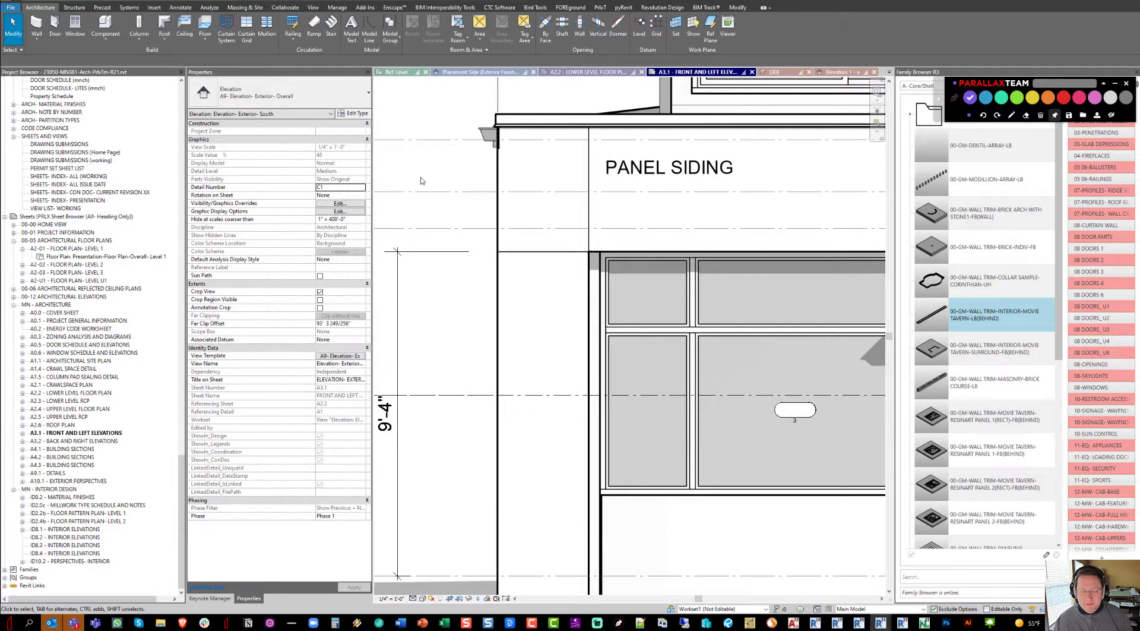
{"action": "scroll", "coordinate": [421, 180], "scroll_direction": "down", "scroll_amount": 3}
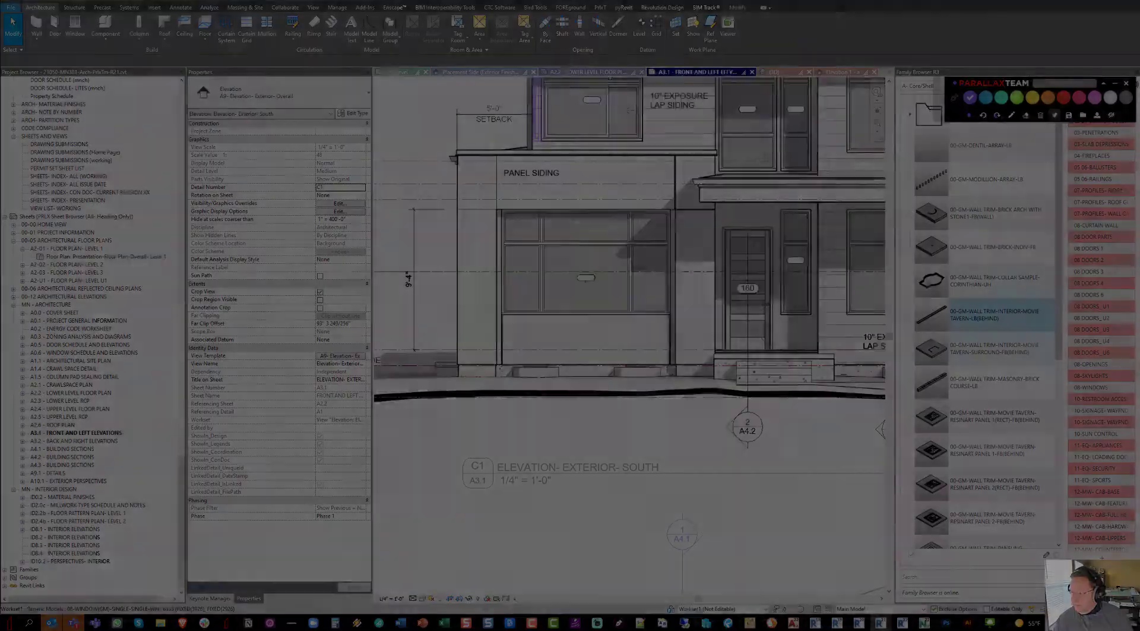